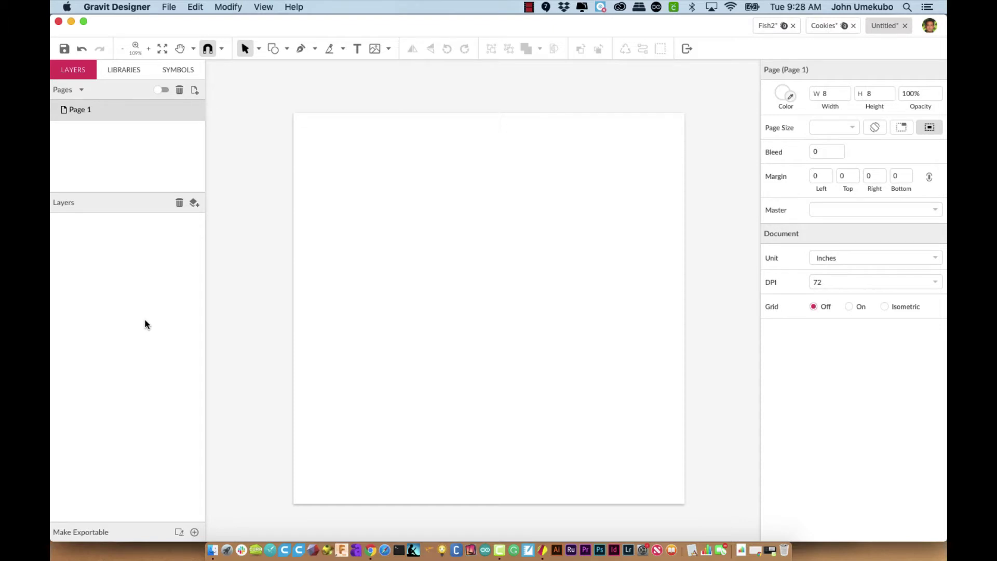
Step: Place a grey nonagon from the Shapes library near the page's top-left, about 2.65 × 2.61 in
click(134, 71)
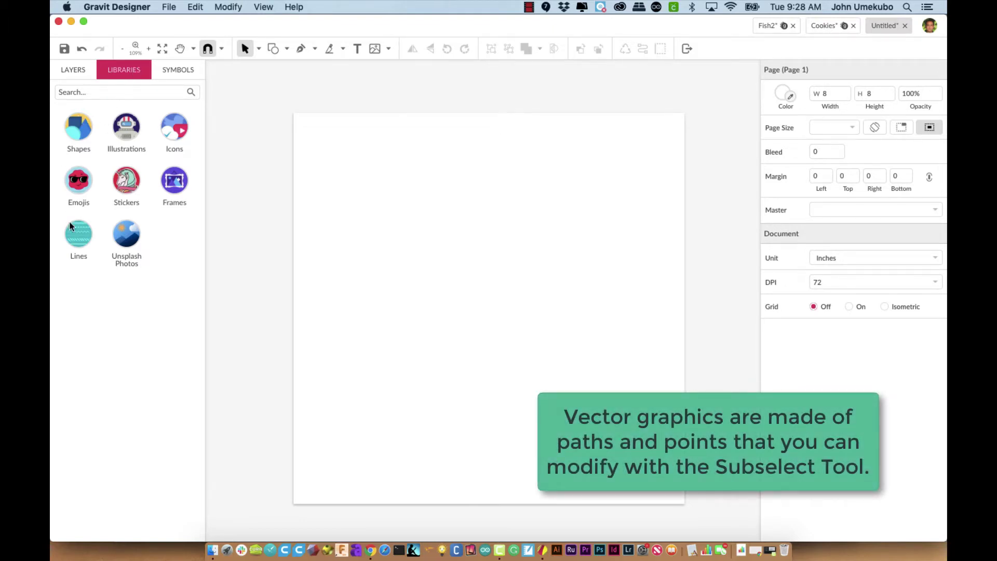
click(84, 132)
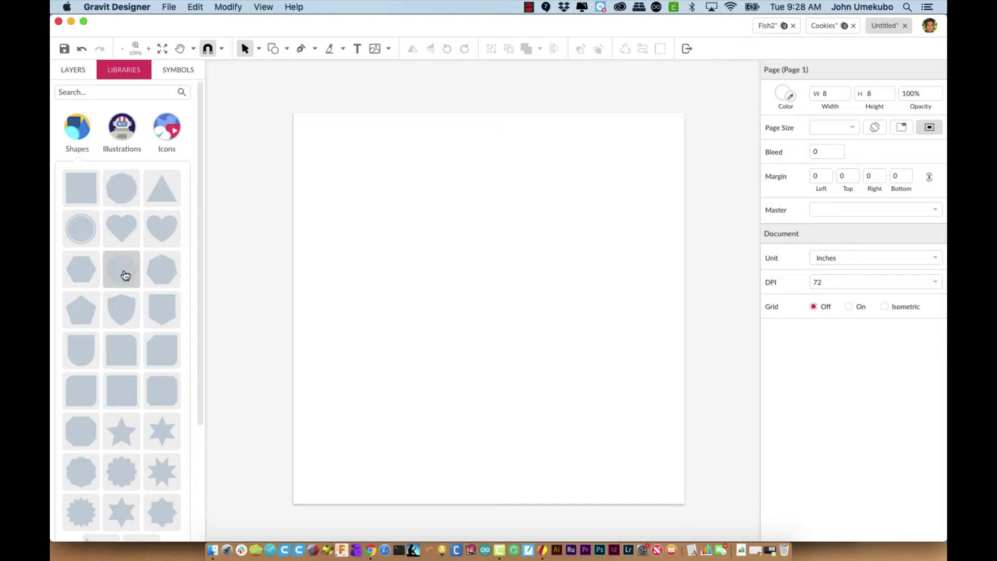
drag(125, 274, 371, 196)
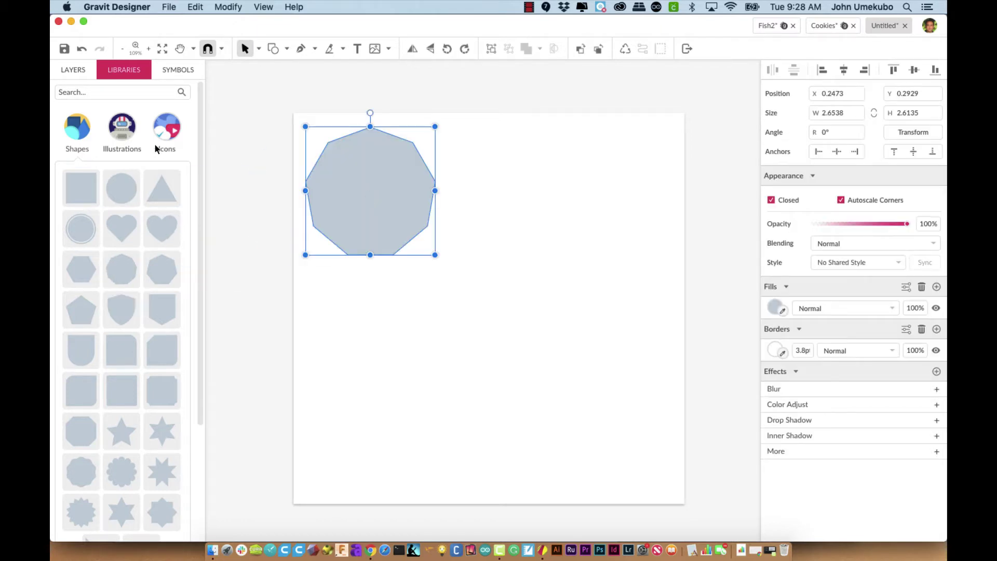
click(79, 139)
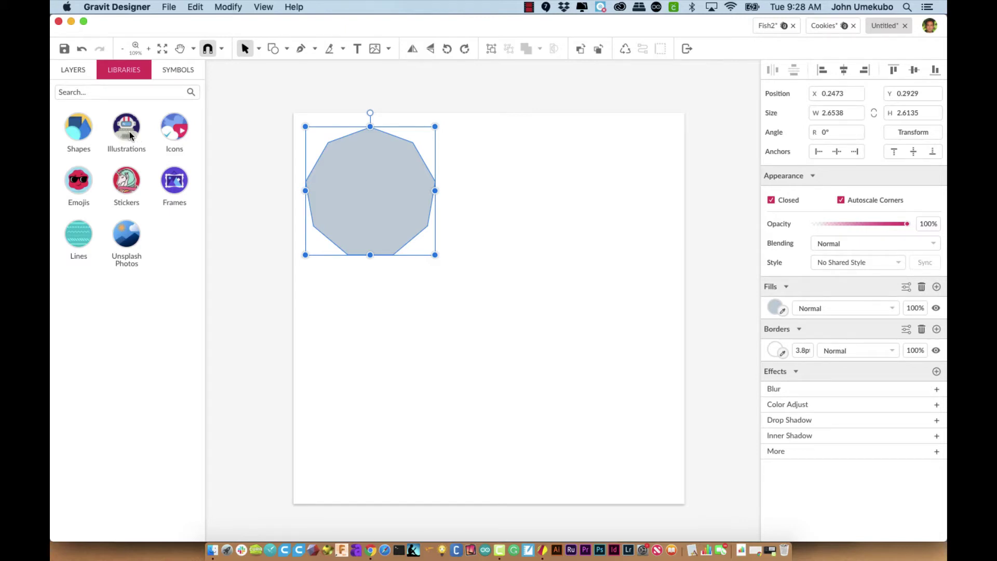
Step: Show the Food category in the Icons library
click(176, 134)
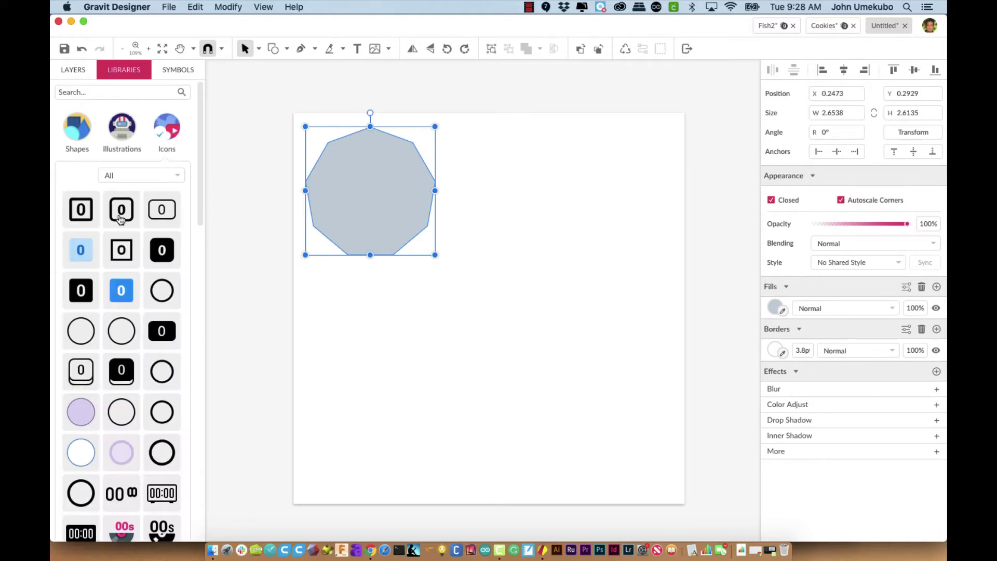
click(177, 176)
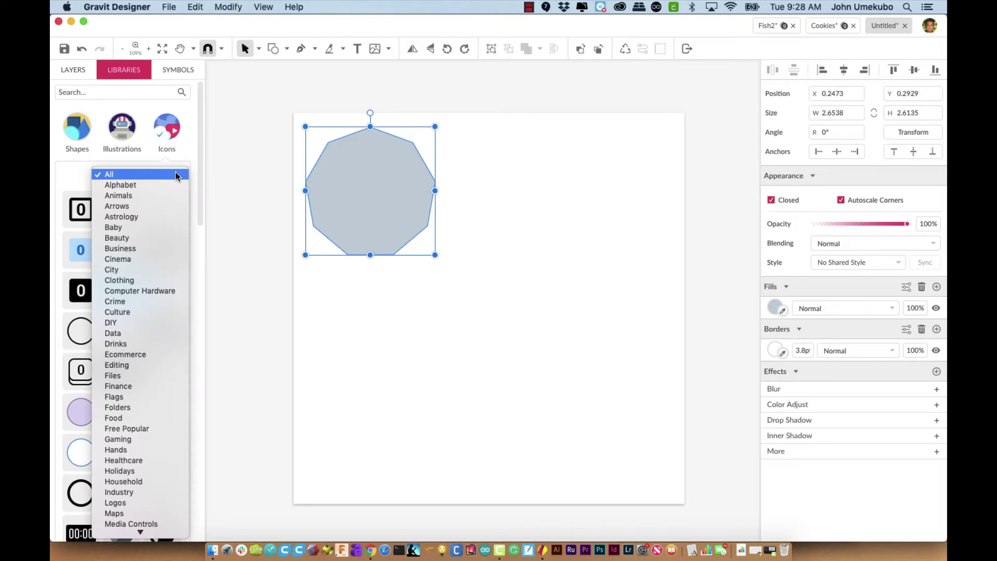
click(167, 290)
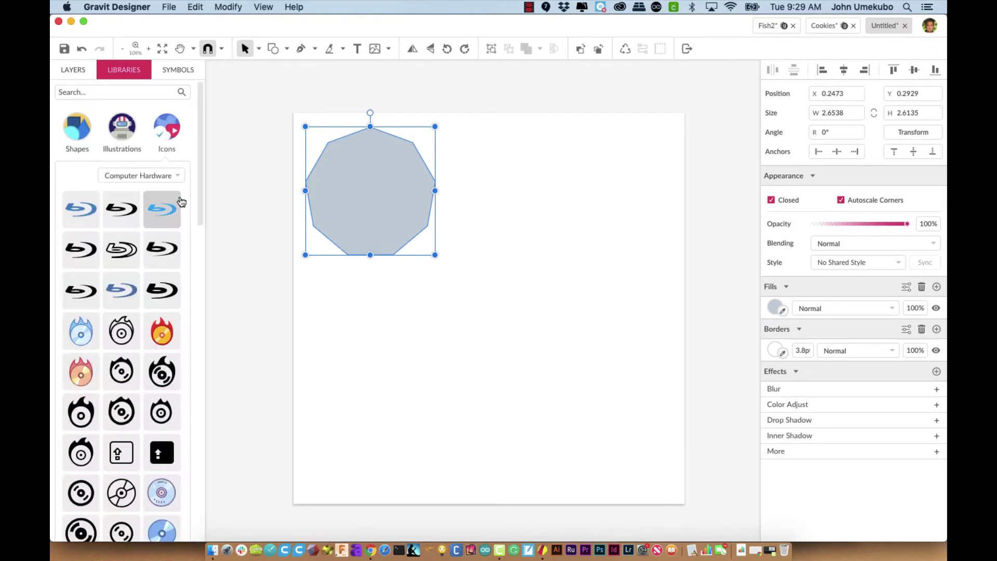
click(177, 176)
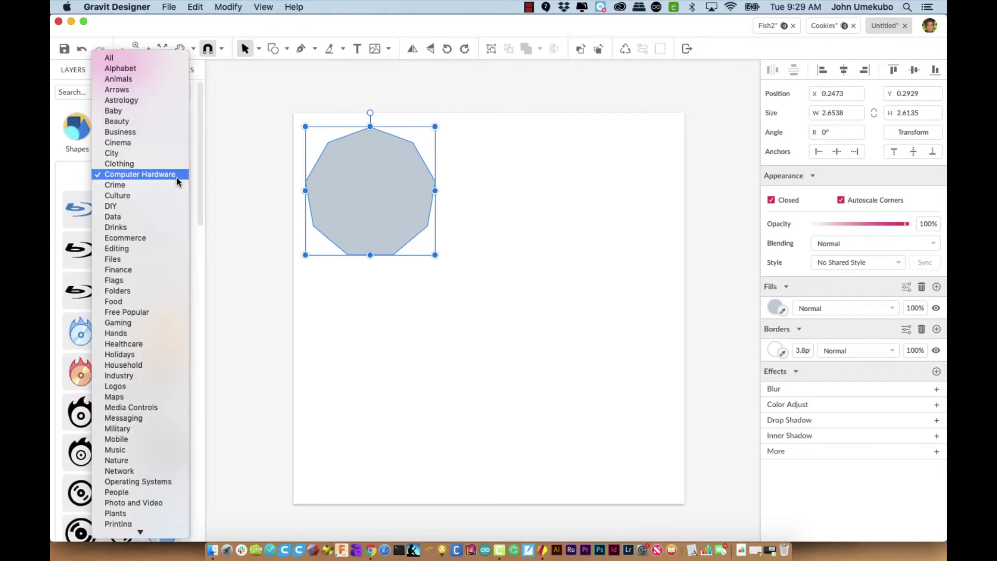
click(164, 301)
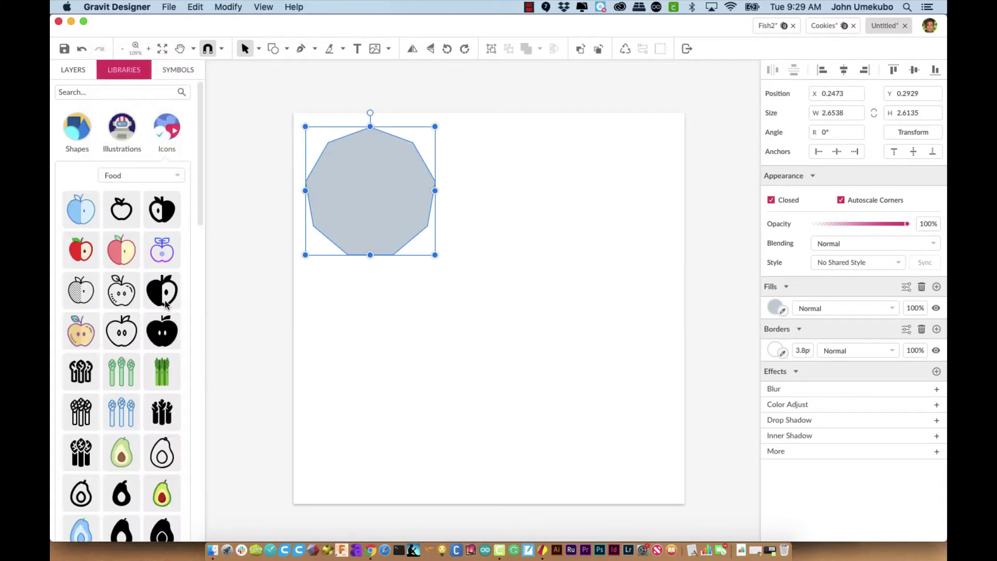
Step: Place the halved apple icon right of the nonagon, enlarged to about 2.13 × 2.07 in
drag(123, 250, 525, 166)
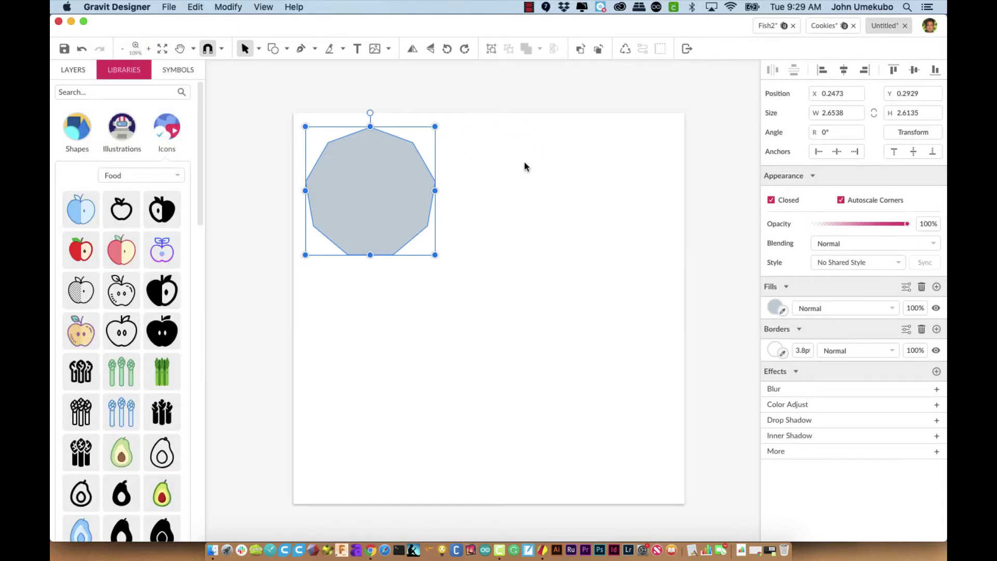
click(168, 136)
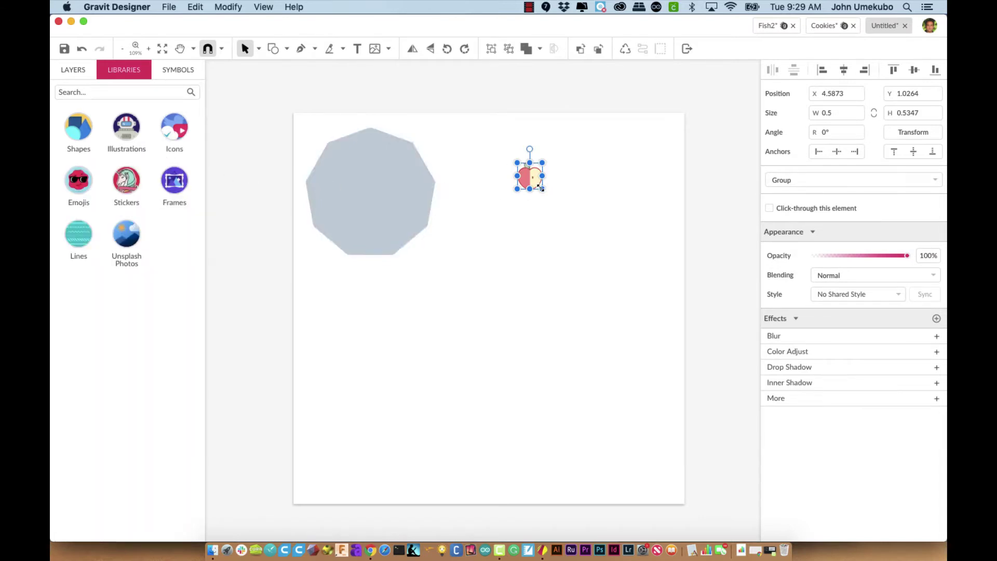
drag(542, 189, 622, 264)
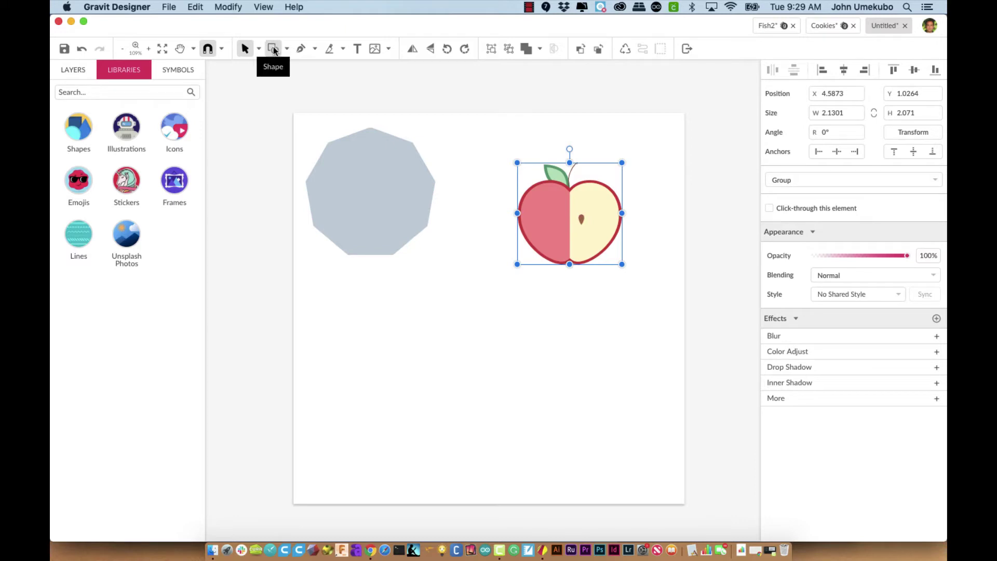
drag(561, 209, 531, 186)
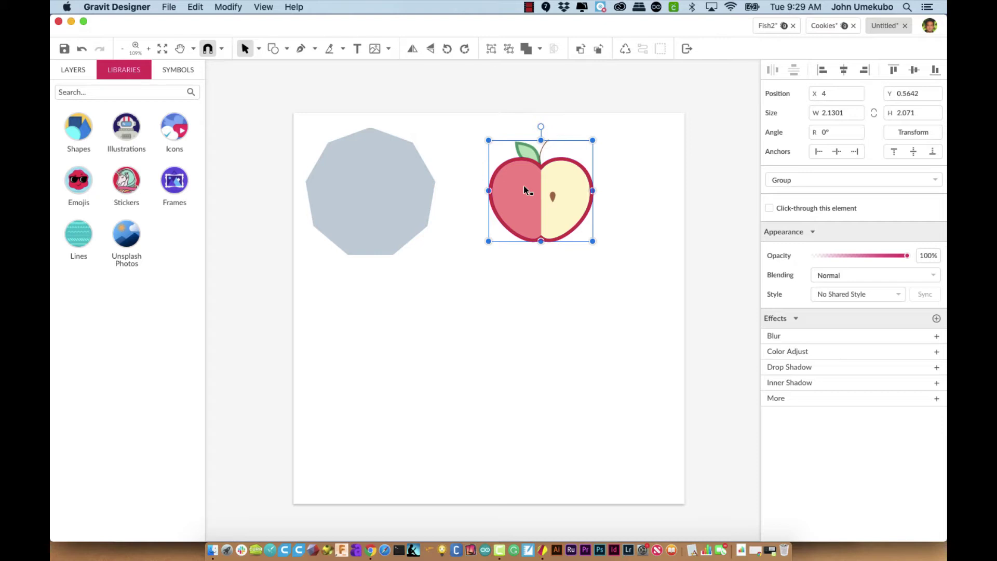
Step: Subselect the apple's cream right half and fill it with yellow #EED971
click(260, 50)
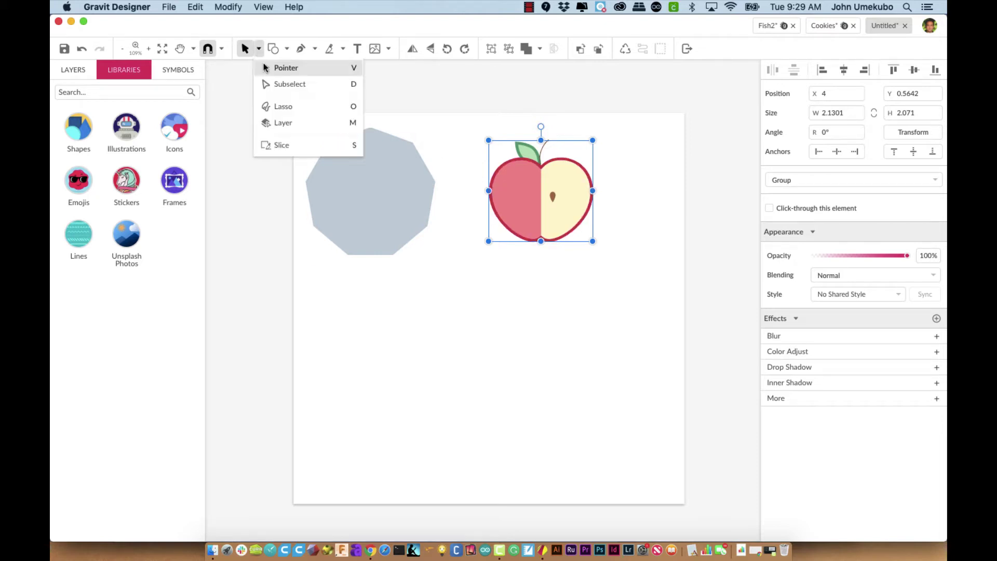
click(271, 85)
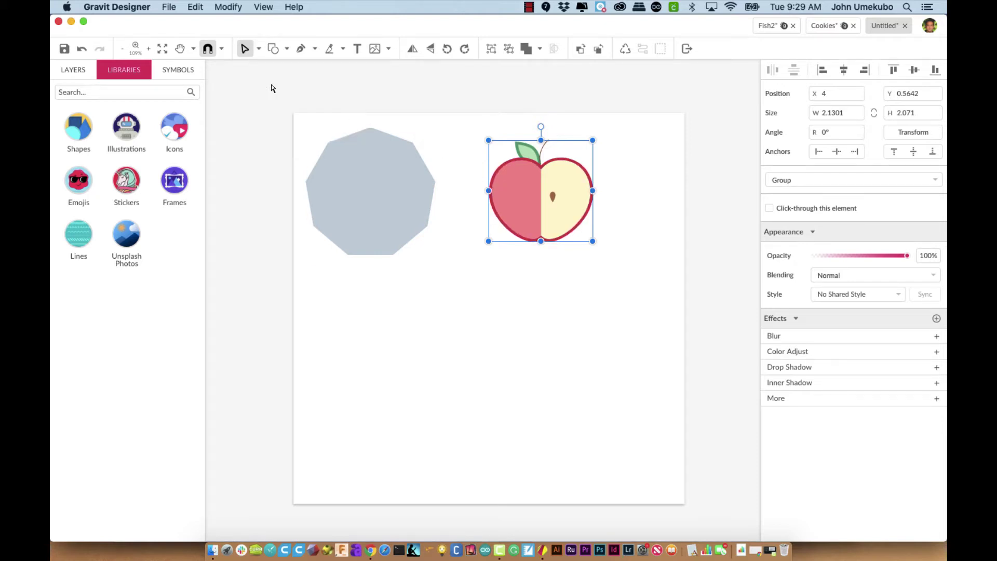
click(608, 185)
click(554, 201)
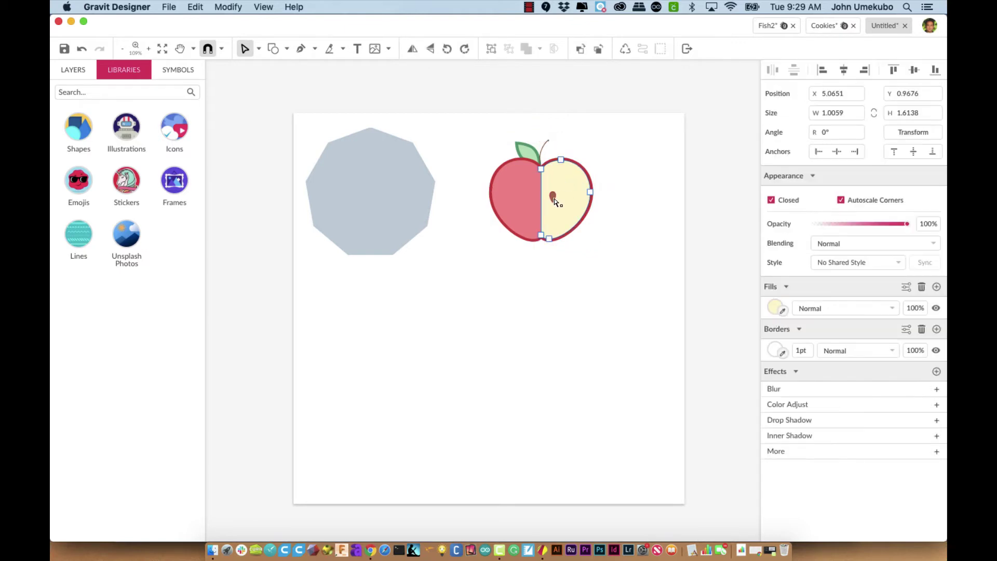
click(773, 308)
click(849, 345)
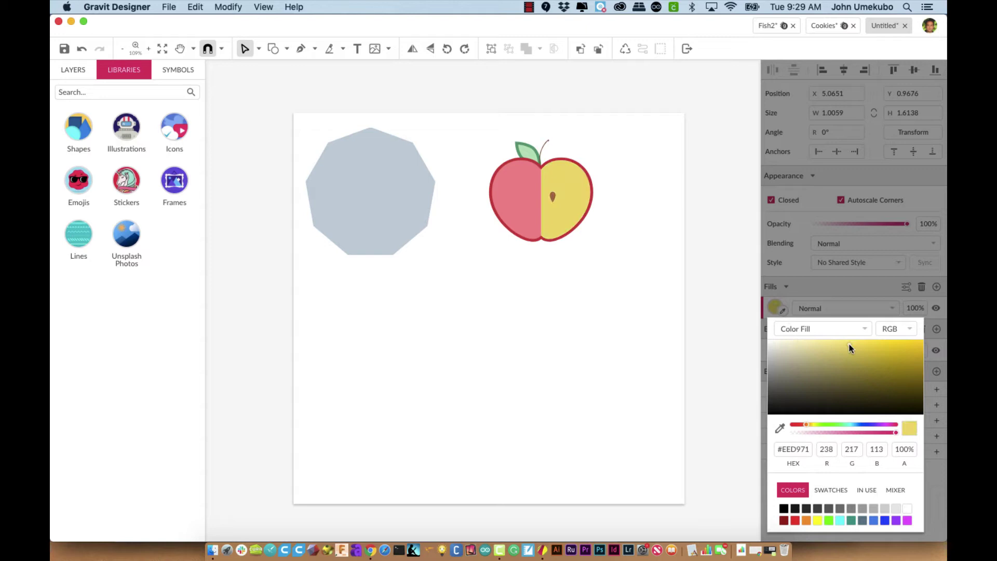
click(661, 314)
click(598, 196)
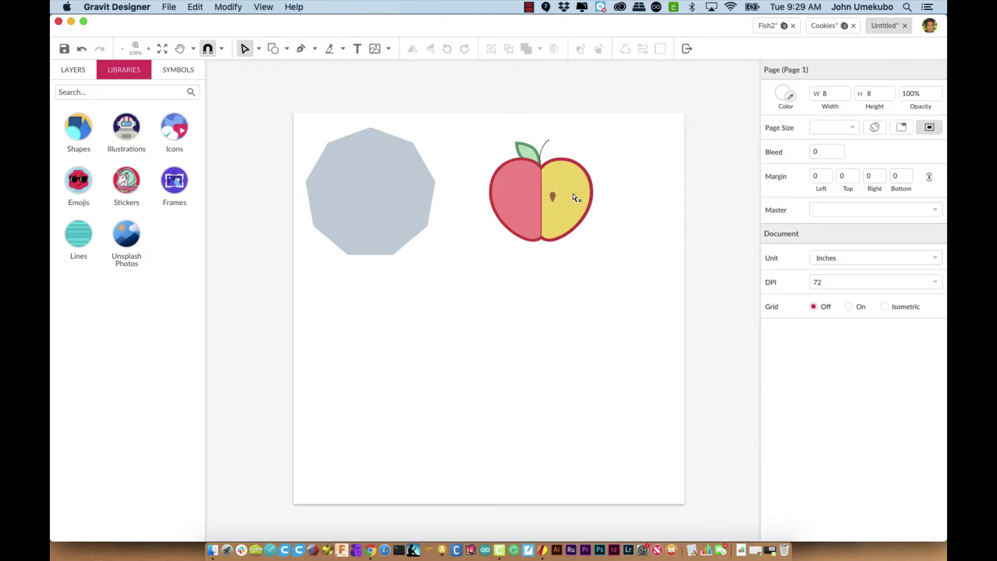
Step: Bend the apple stem's tip up and right into a longer curve, about 0.68 × 0.50 in
scroll(574, 172, up, 5)
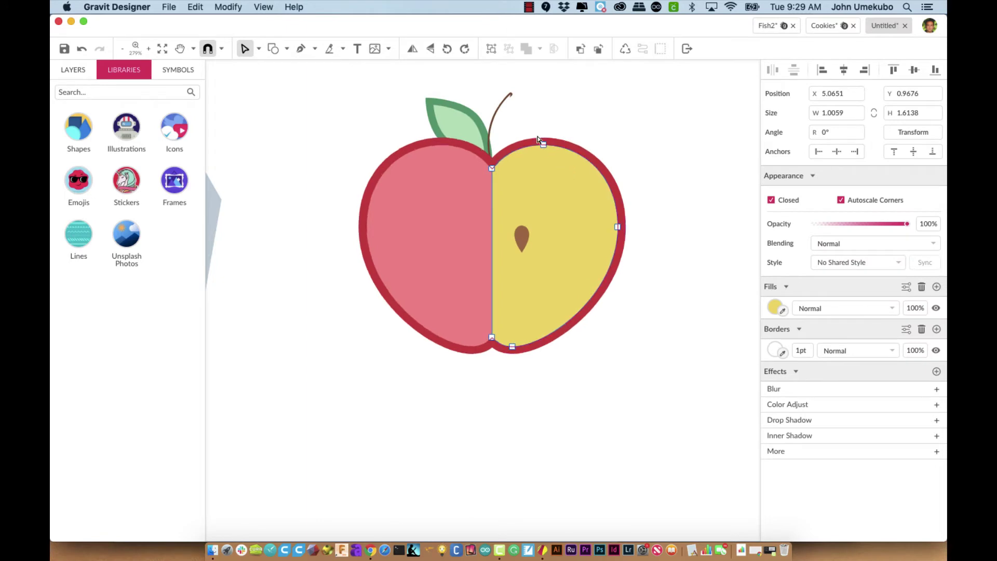
click(504, 112)
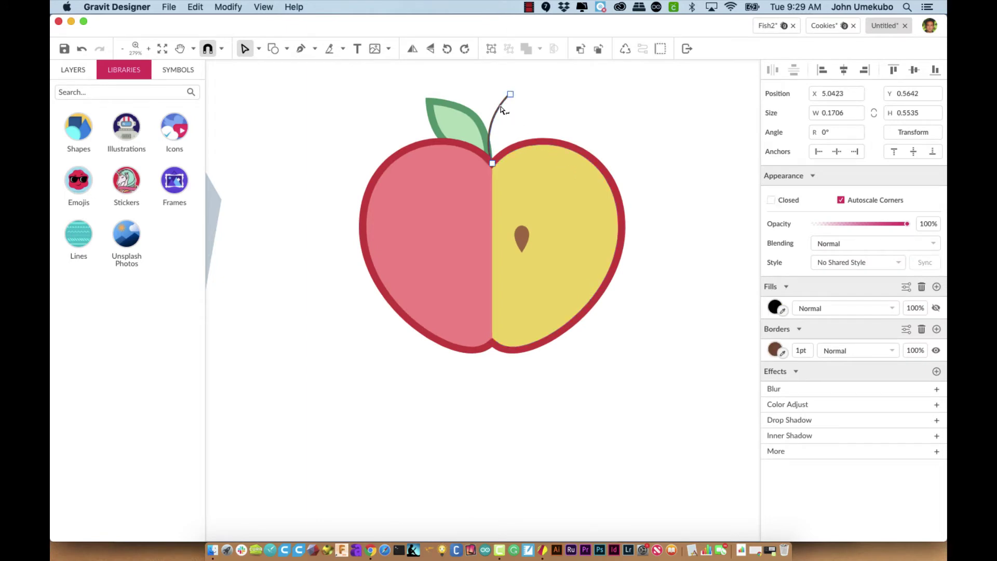
double_click(510, 94)
drag(511, 94, 578, 105)
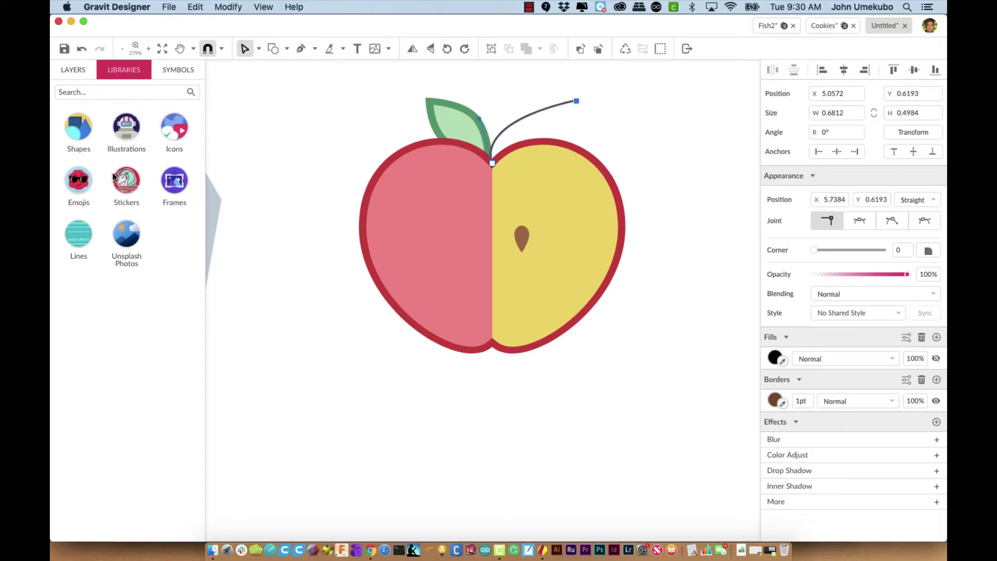
key(super+minus)
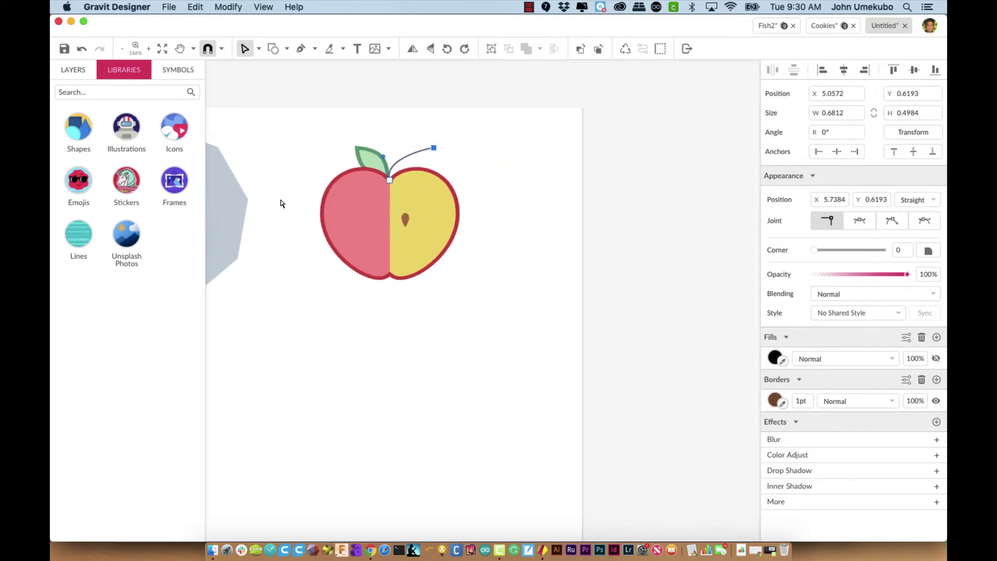
scroll(280, 203, left, 3)
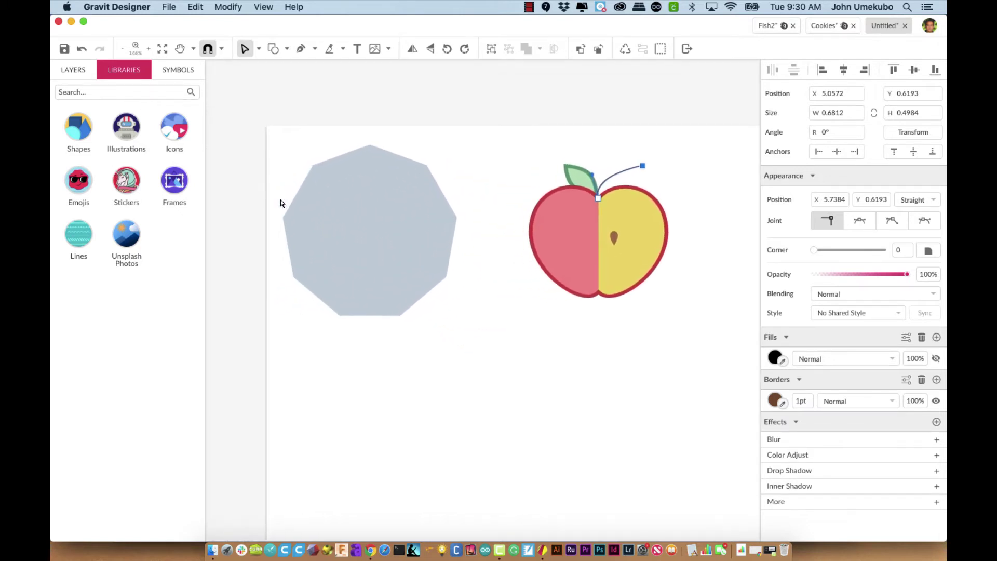
scroll(281, 203, down, 3)
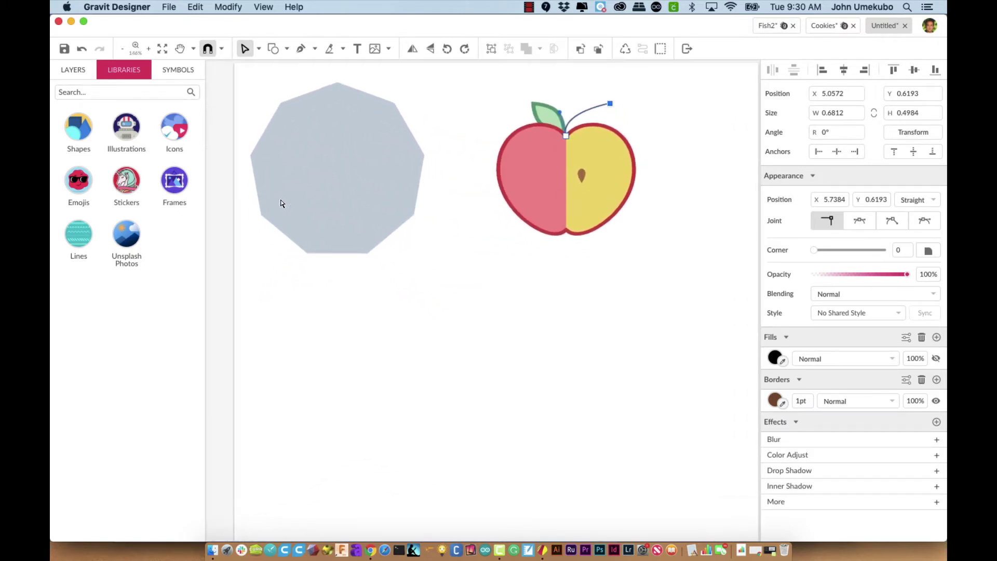
Step: Open the Unsplash Photos library
click(130, 238)
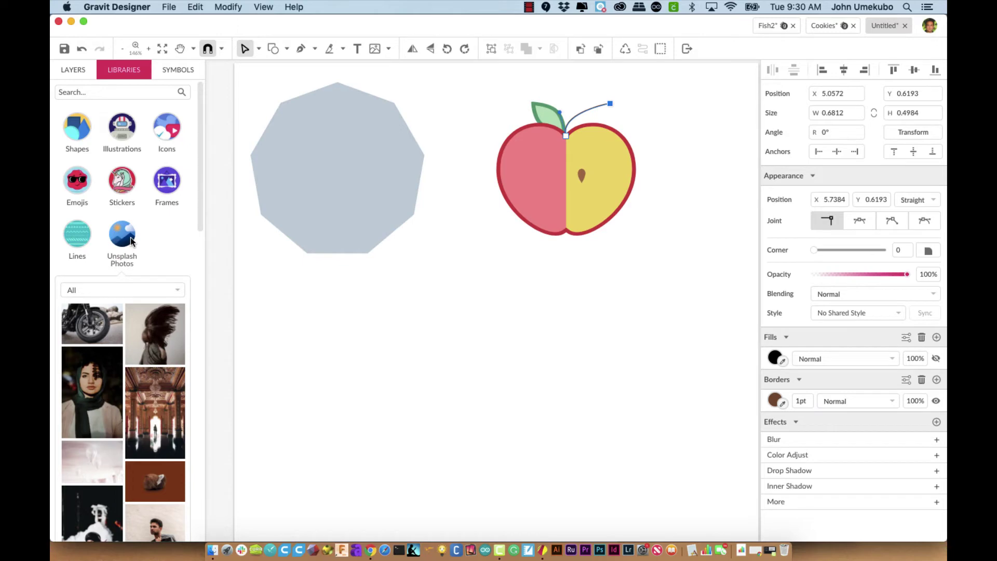
scroll(115, 425, down, 3)
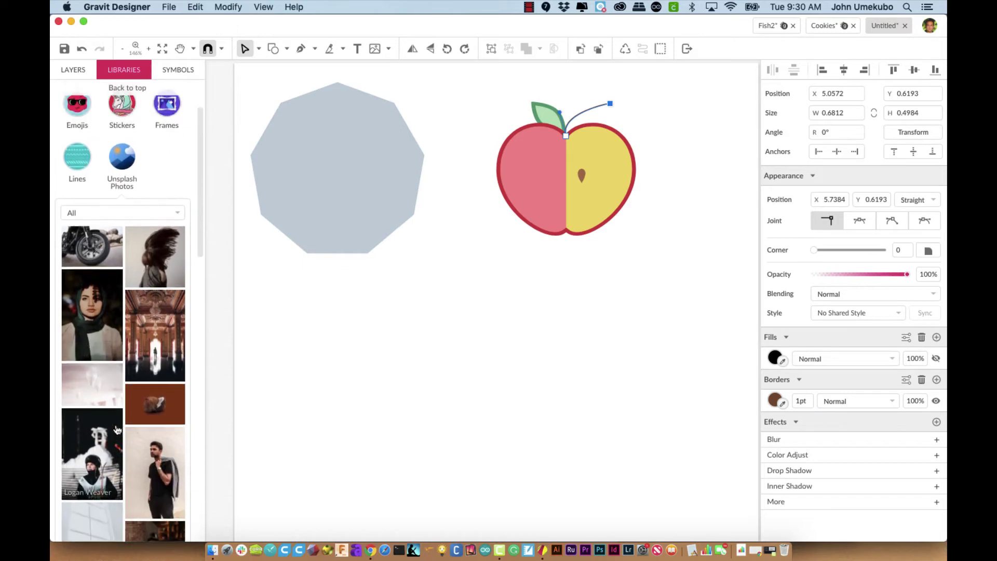
scroll(116, 425, up, 1)
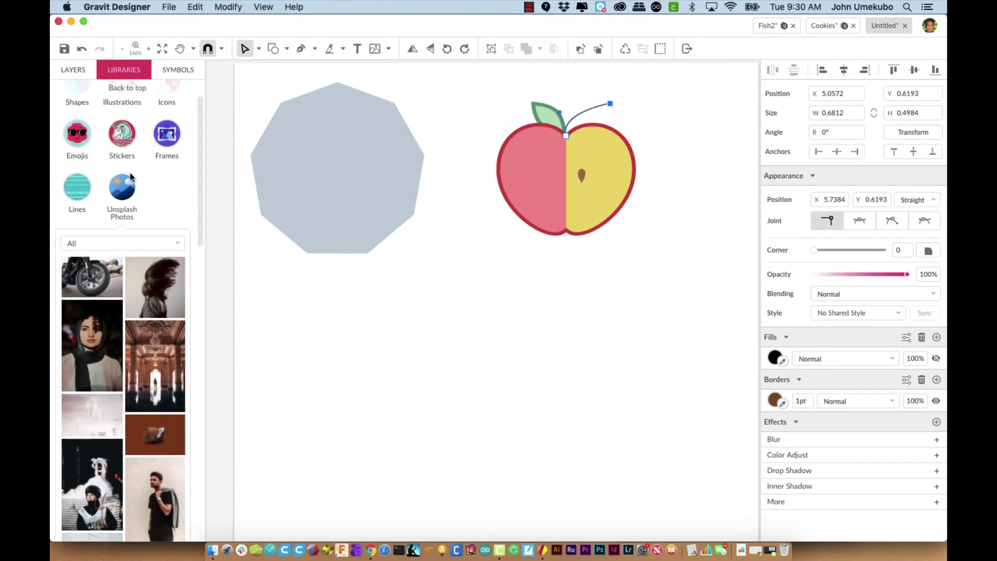
scroll(130, 176, up, 2)
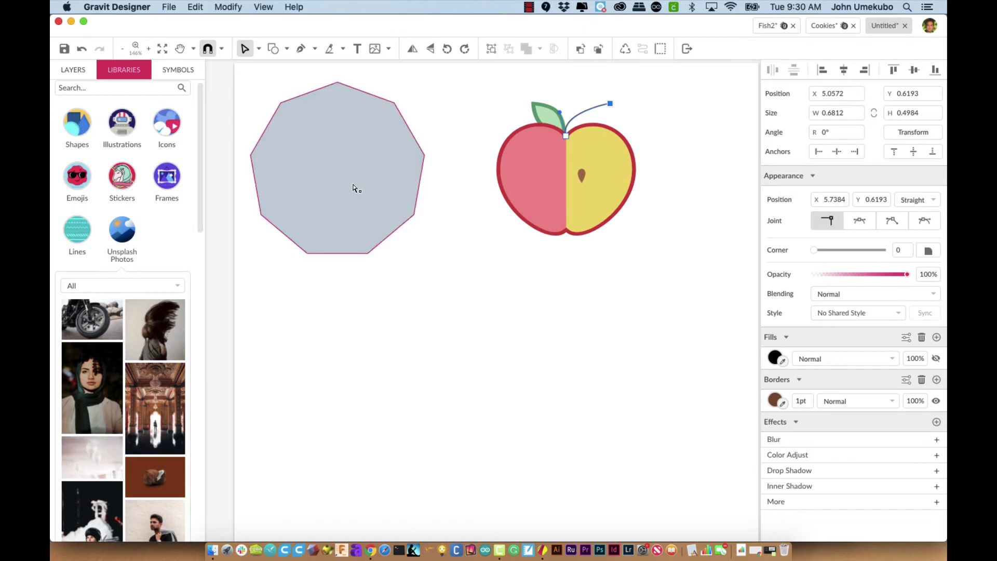
Step: Move the octagon lower and to the right with the Pointer tool
drag(354, 185, 371, 205)
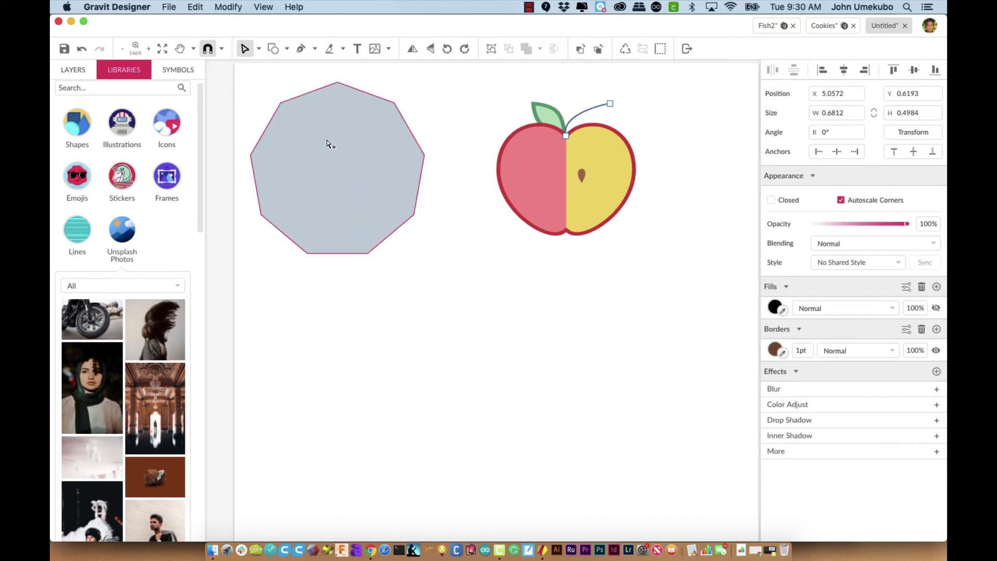
click(259, 49)
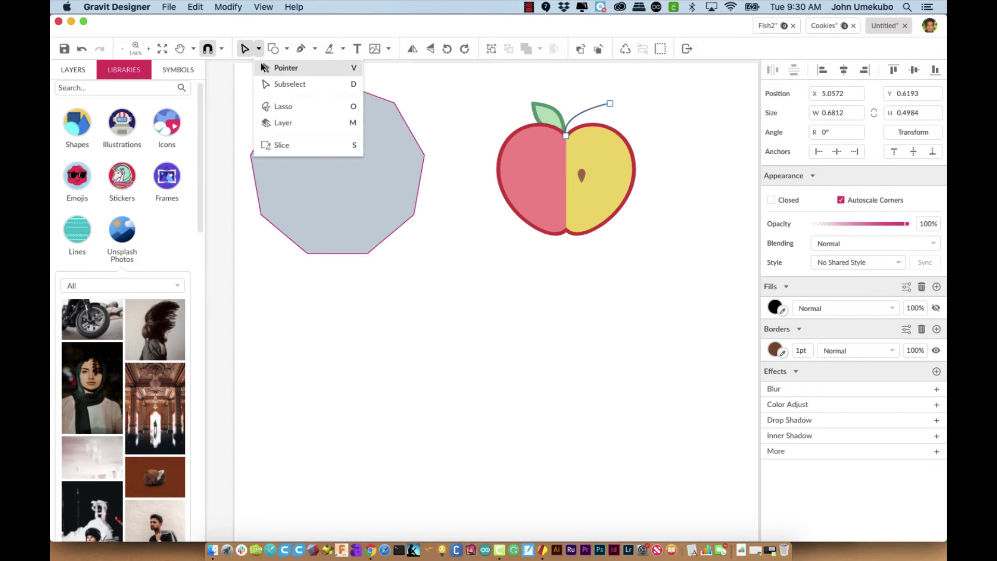
click(264, 67)
drag(329, 151, 400, 280)
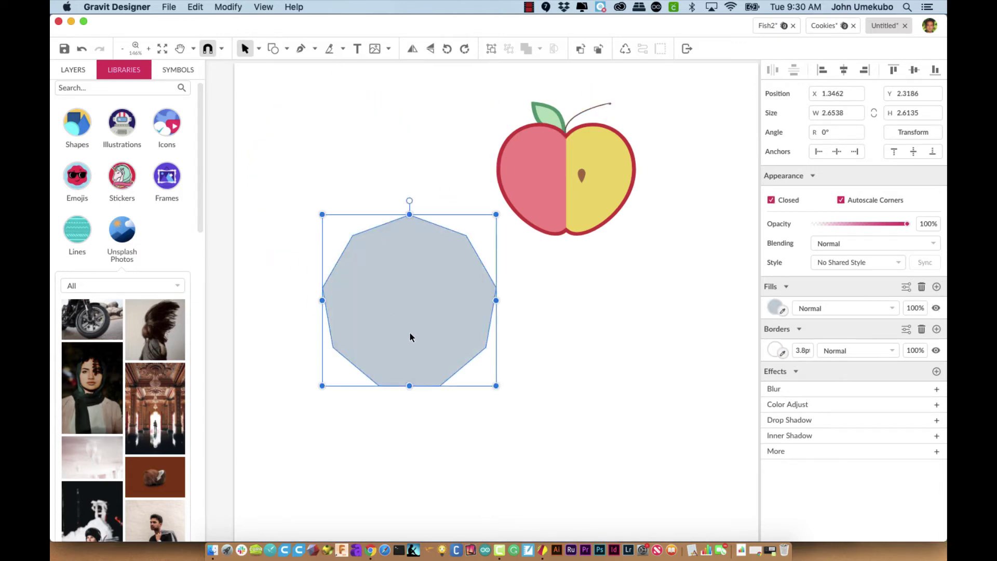
Step: Fill the octagon with the Unsplash photo of the vaulted stone corridor
scroll(130, 427, down, 5)
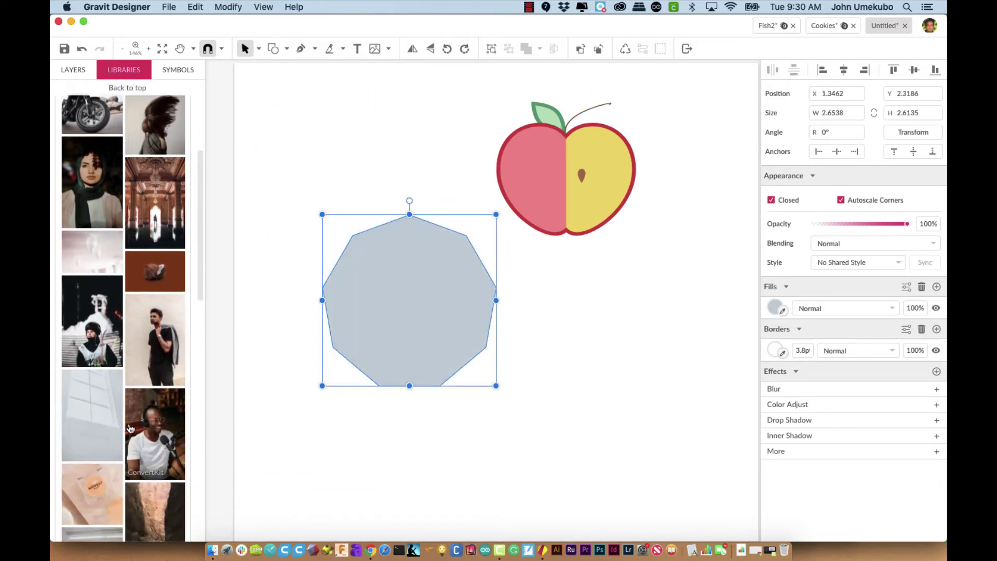
scroll(130, 427, down, 5)
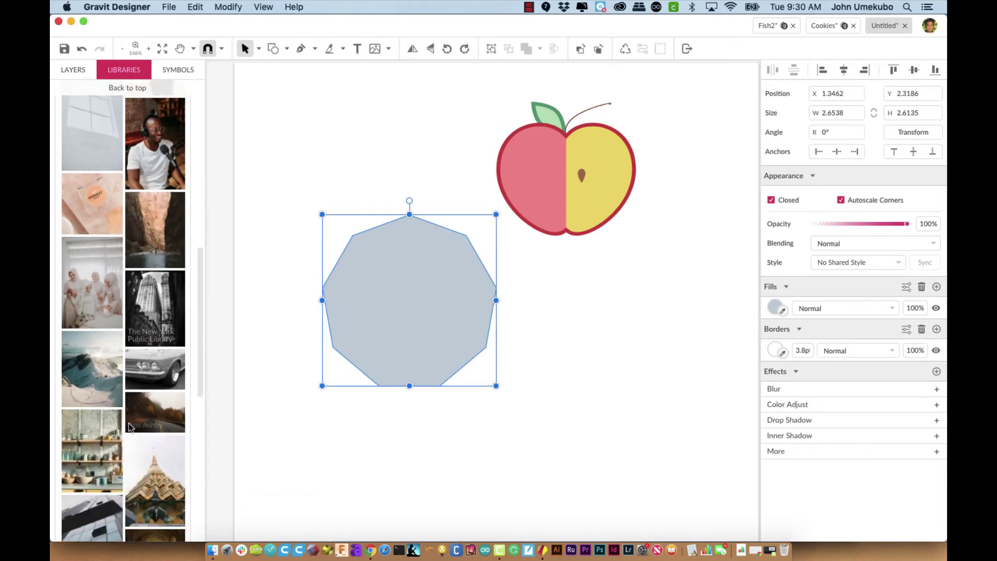
scroll(129, 427, down, 5)
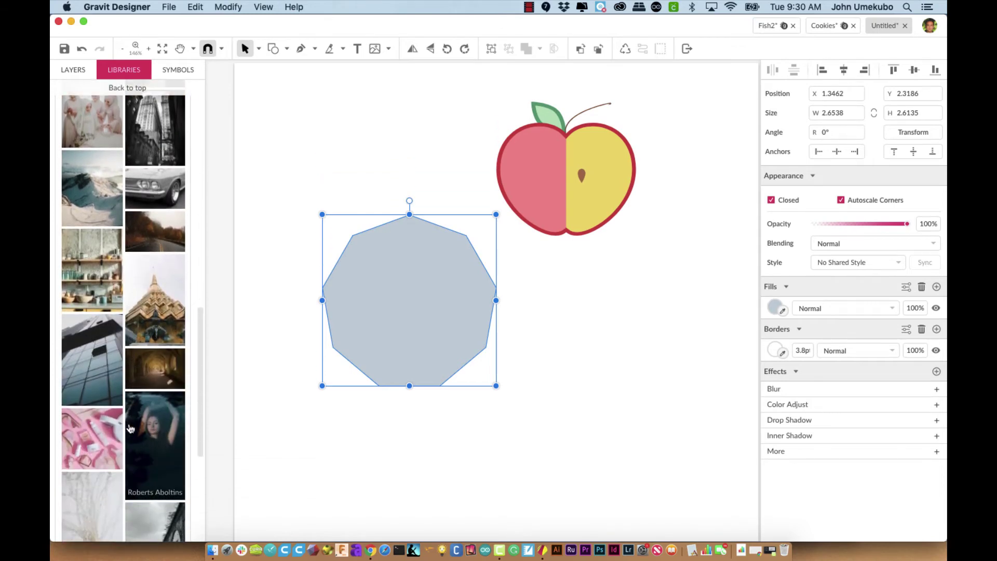
click(162, 378)
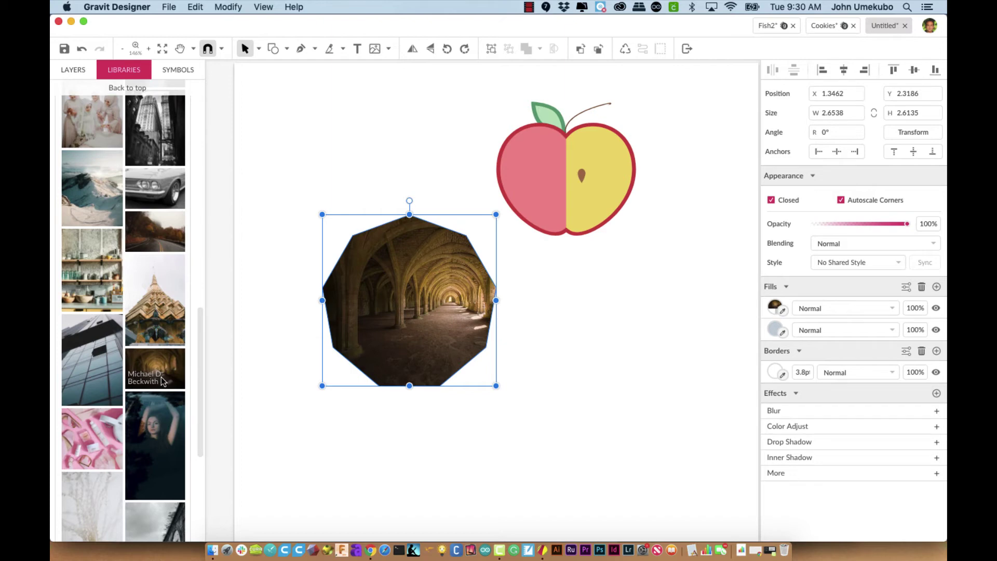
Step: Pull the octagon's top-left, left and bottom-left corner points outward into an irregular polygon
click(259, 49)
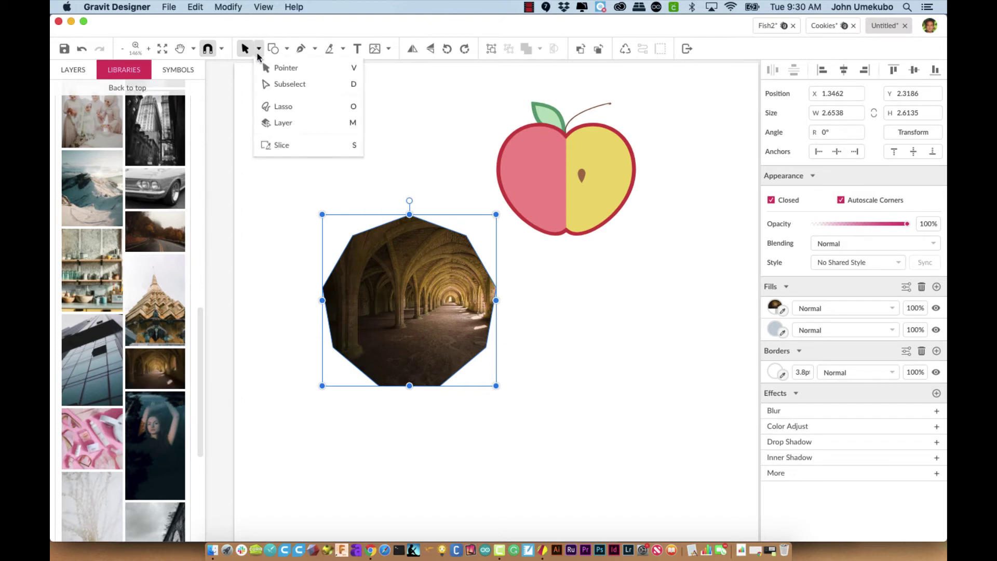
click(275, 82)
click(353, 237)
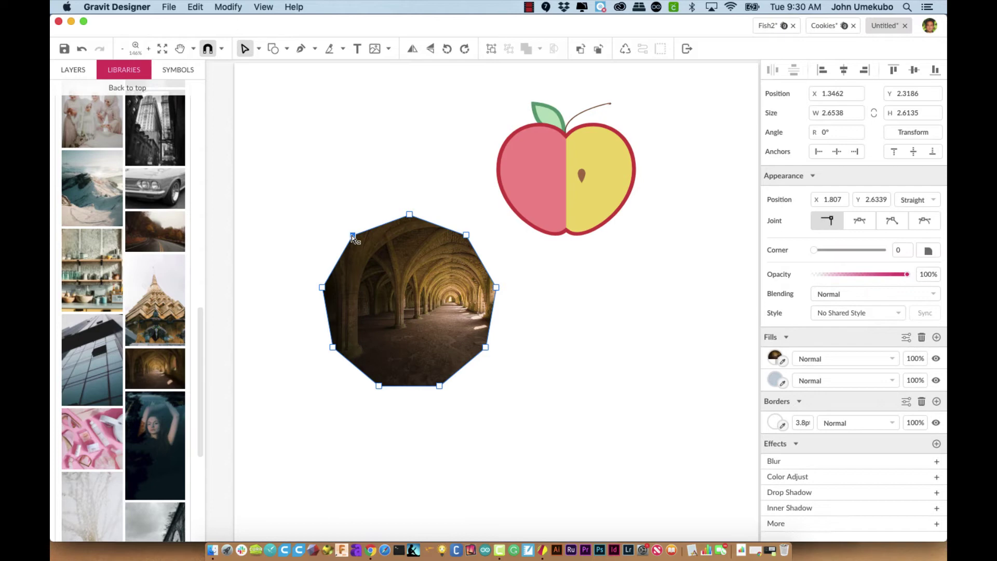
drag(353, 236, 333, 215)
click(322, 287)
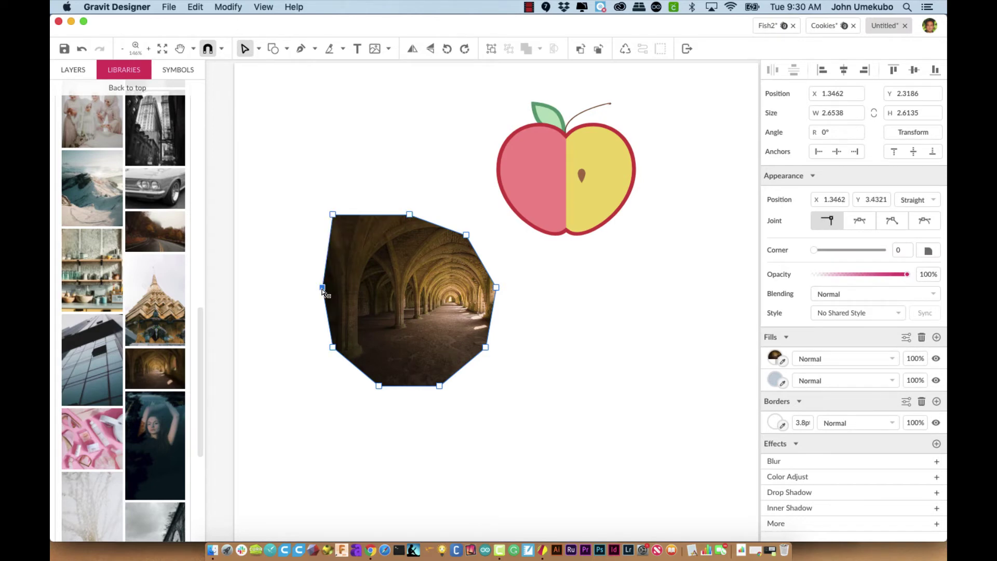
drag(293, 307, 292, 301)
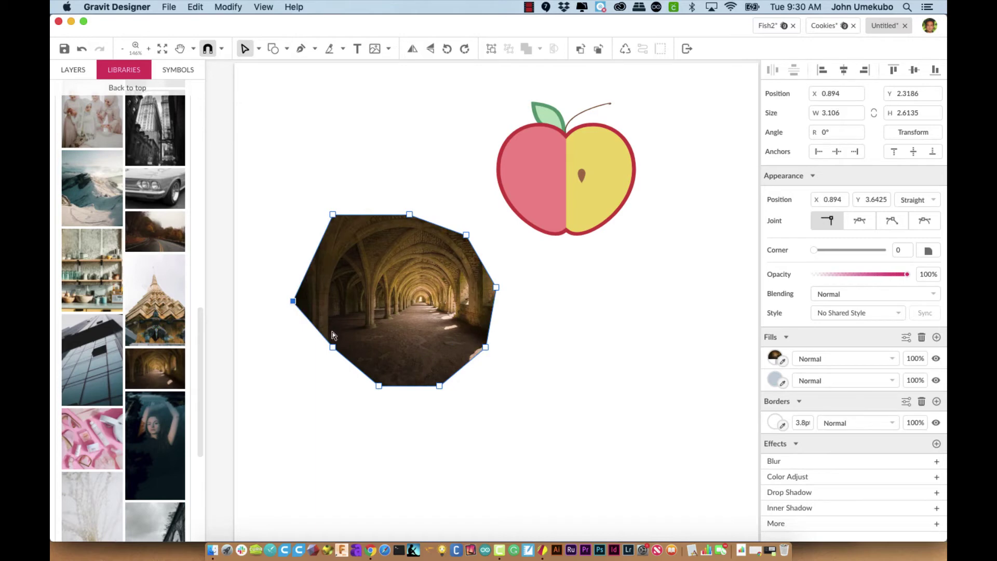
click(333, 348)
drag(332, 349, 318, 382)
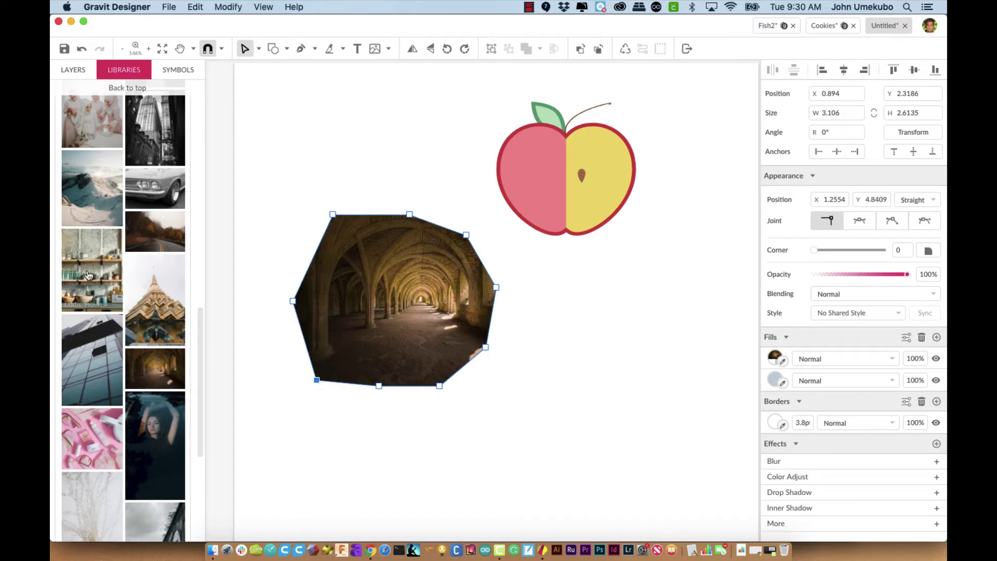
Step: Collapse the Unsplash Photos list back to the library overview
scroll(87, 274, up, 15)
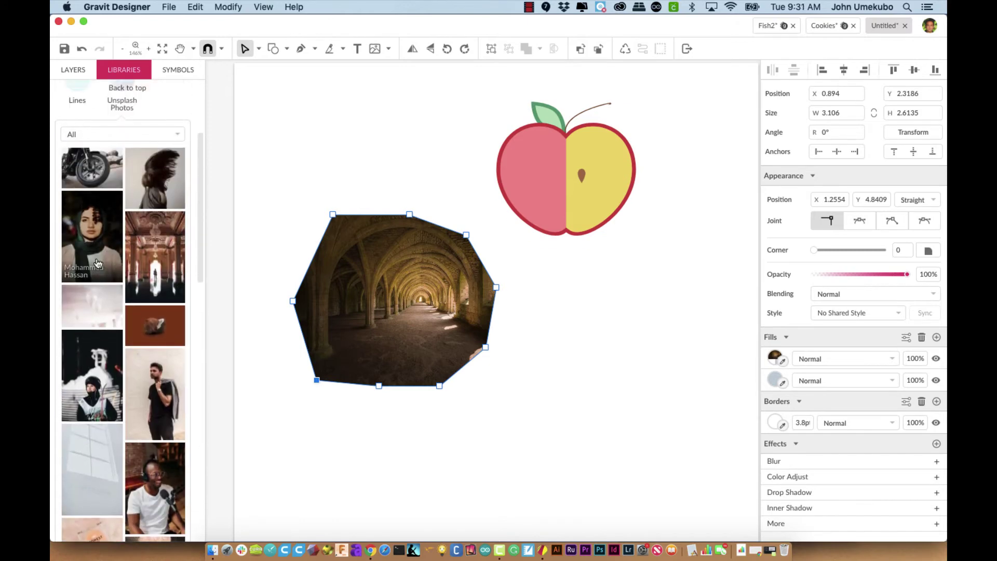
scroll(185, 160, up, 3)
click(120, 220)
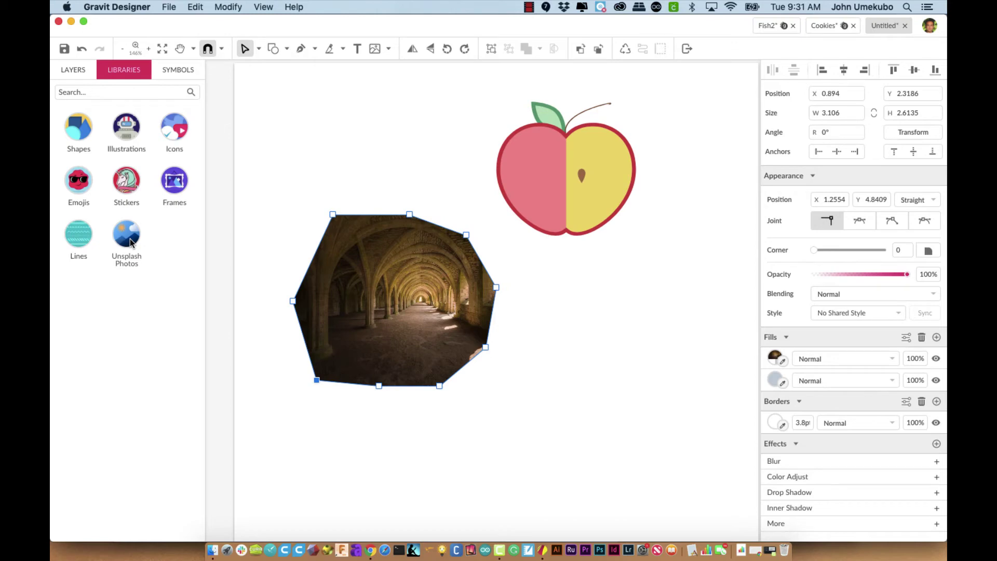
click(138, 93)
text(penguins)
key(Return)
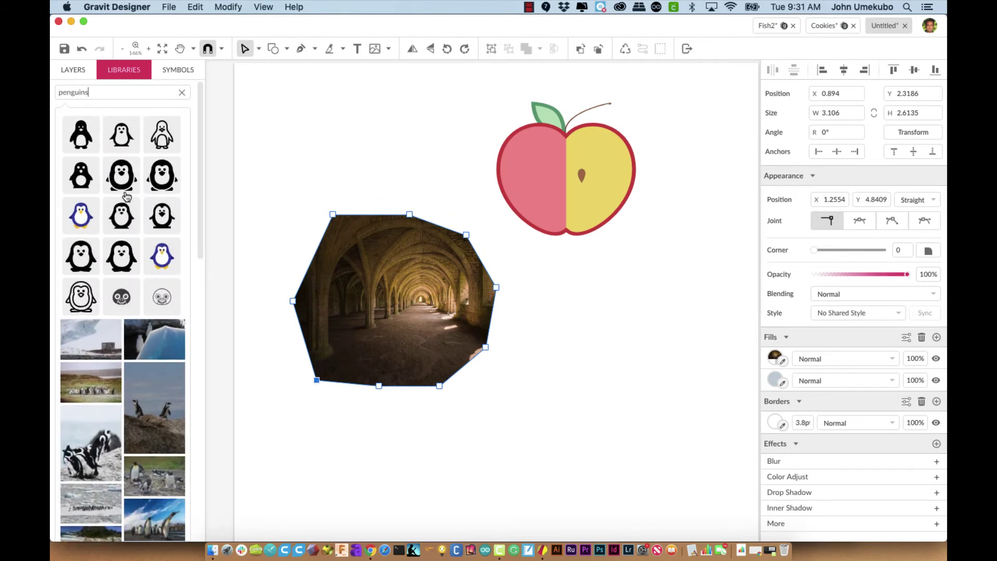
scroll(94, 437, down, 10)
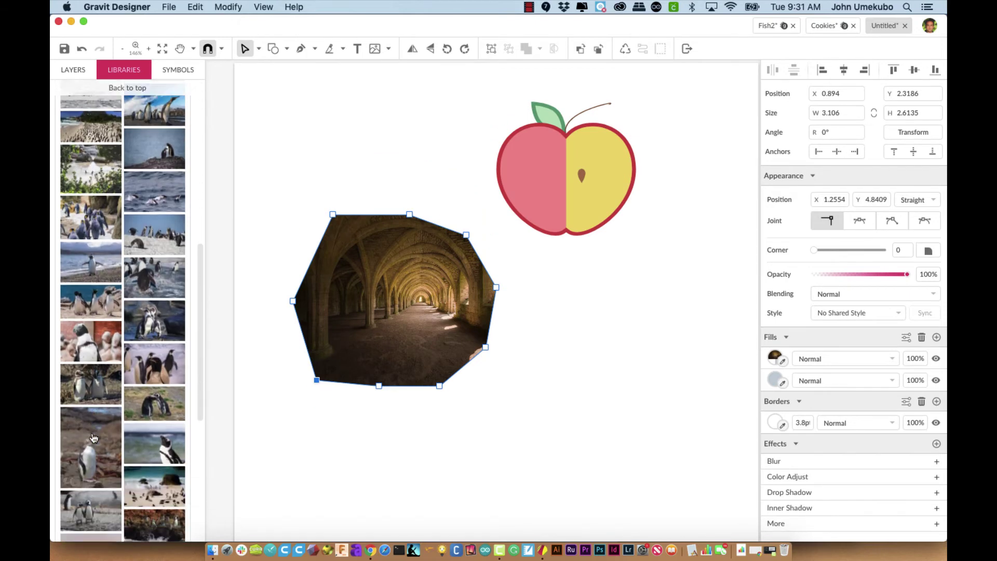
scroll(93, 438, up, 10)
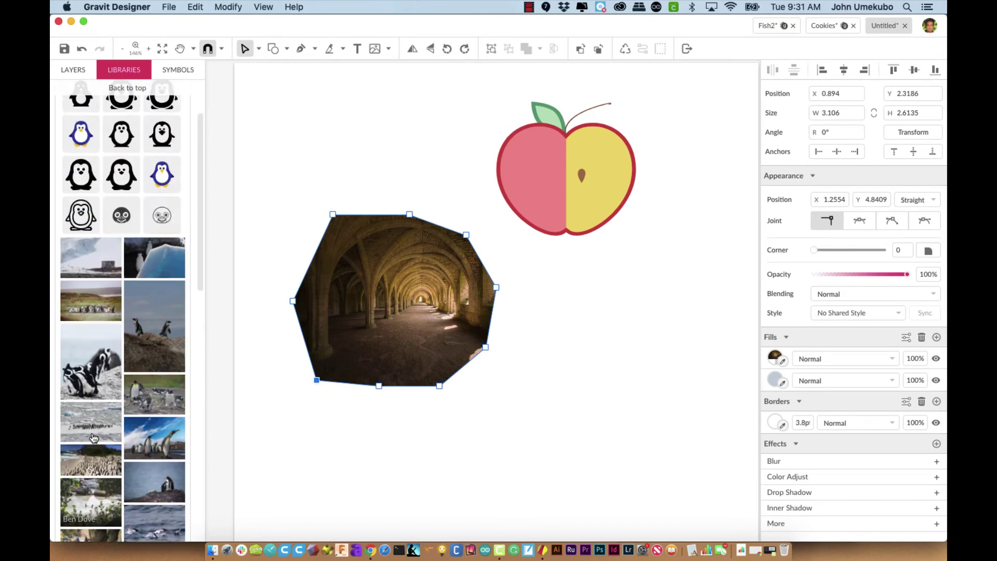
scroll(94, 438, up, 3)
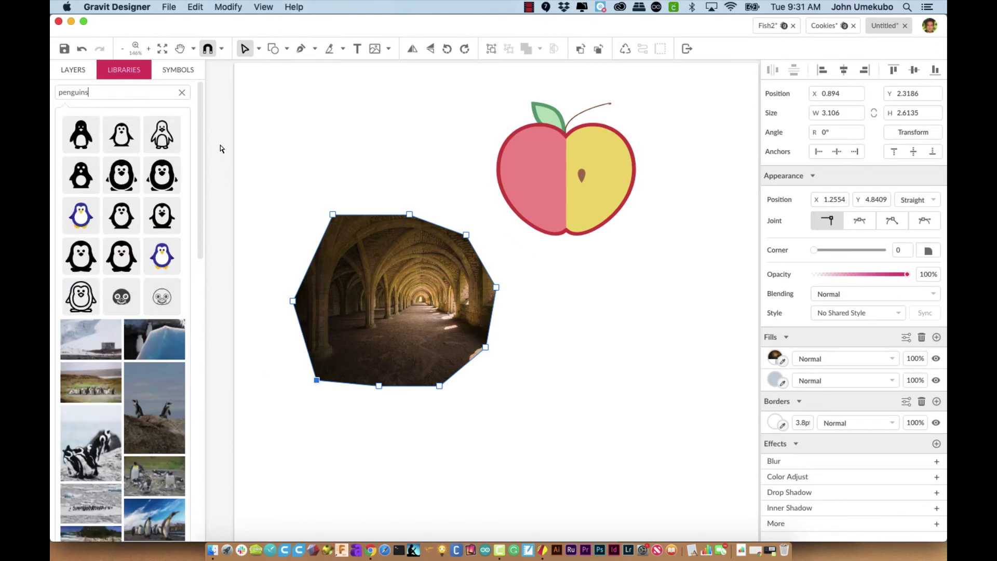
click(181, 92)
Step: Delete the photo polygon and the apple from the page
scroll(340, 161, down, 5)
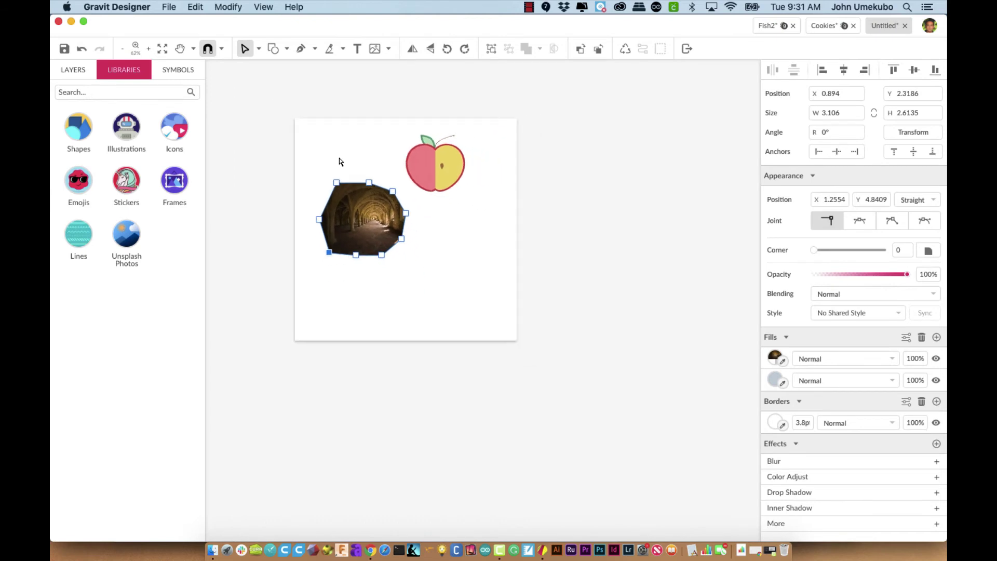
scroll(341, 162, up, 3)
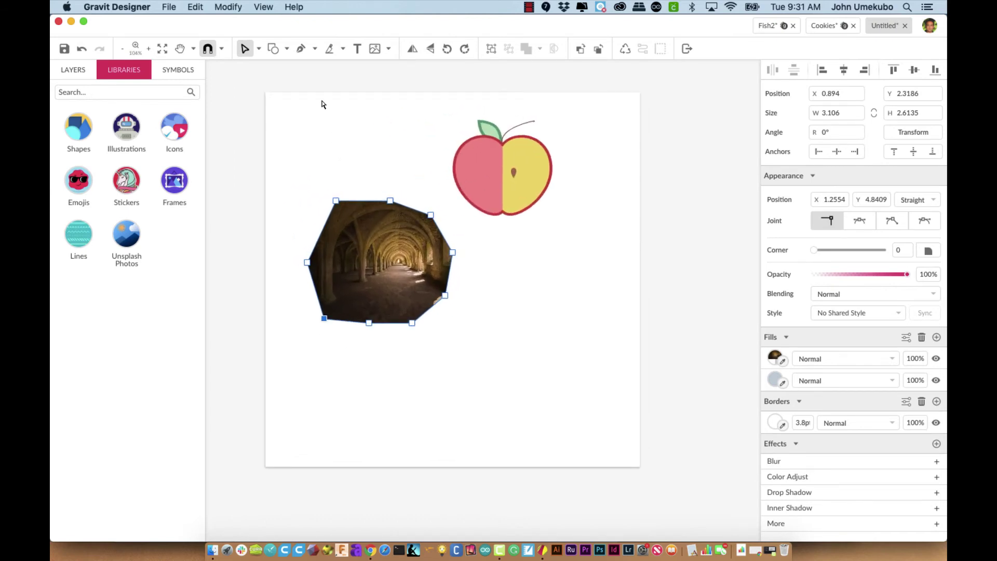
click(259, 48)
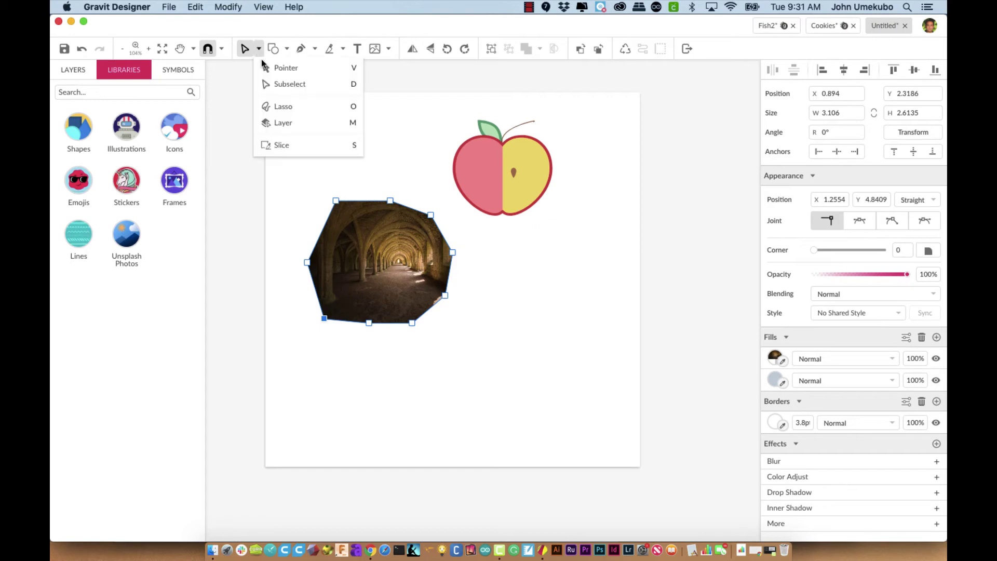
click(264, 67)
drag(244, 86, 609, 356)
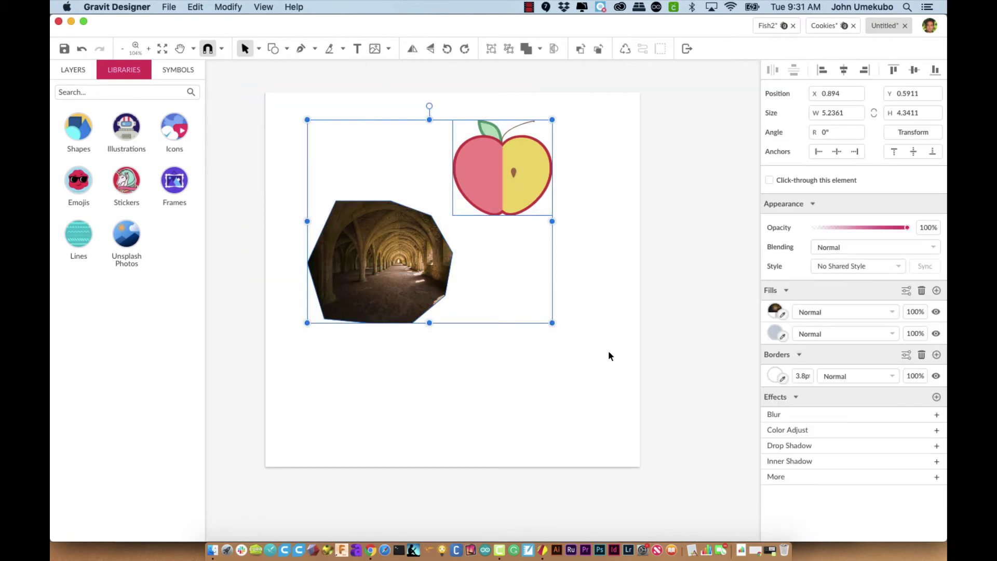
key(Delete)
Step: Add a text box reading 'Cookies' in the upper page area
click(358, 51)
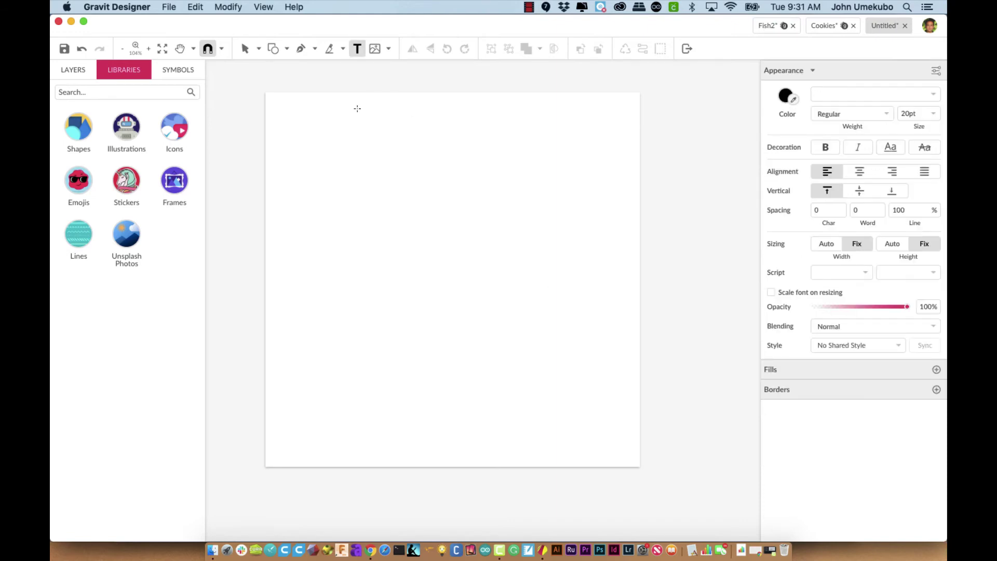
drag(344, 187, 554, 283)
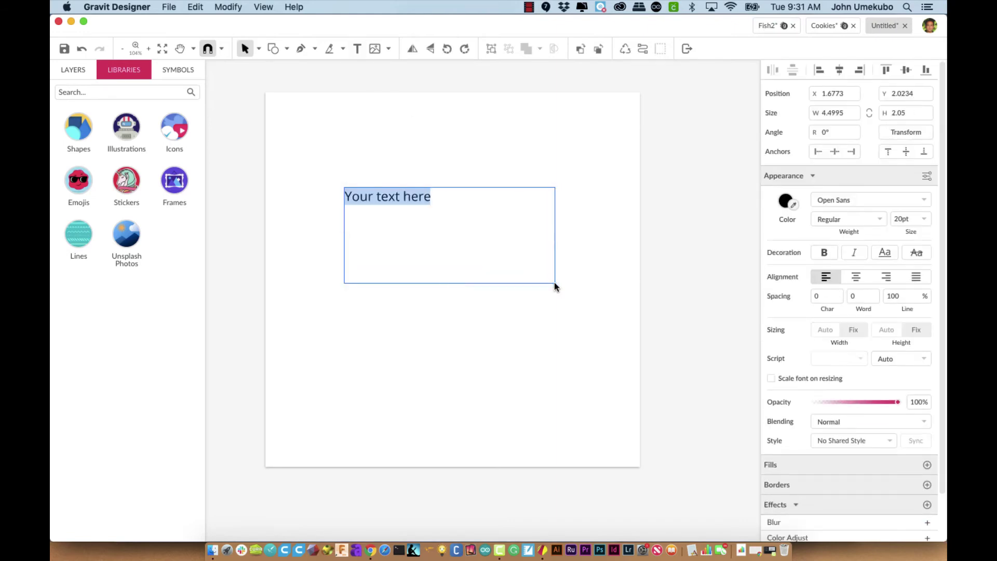
text(Cookies)
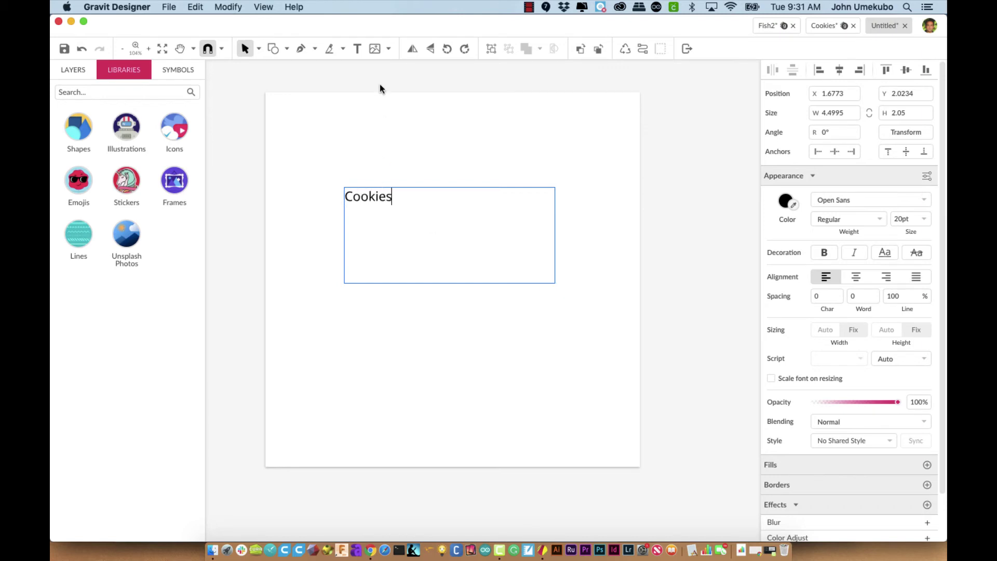
key(Escape)
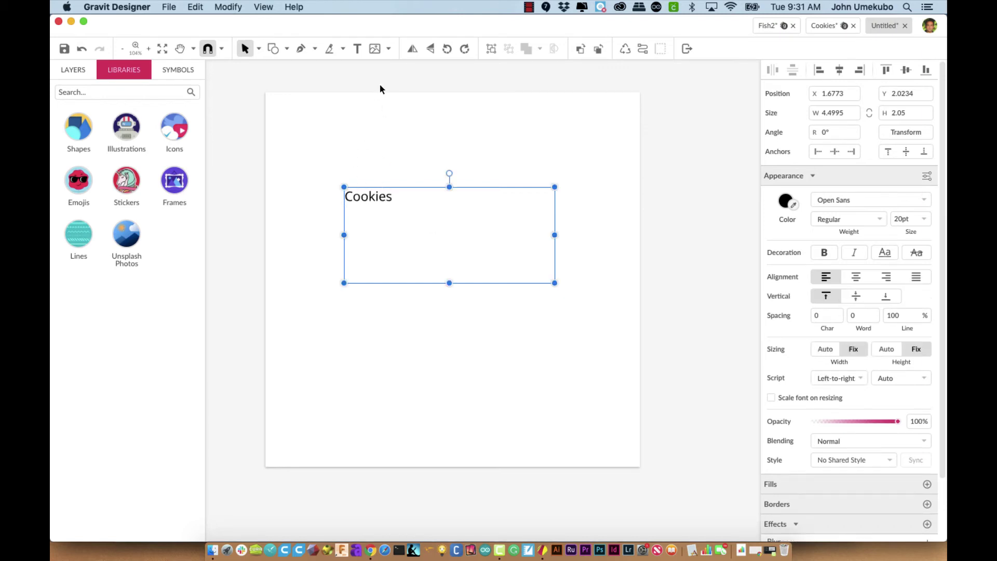
Step: Convert the Cookies text to a path and scale the lettering up
click(642, 49)
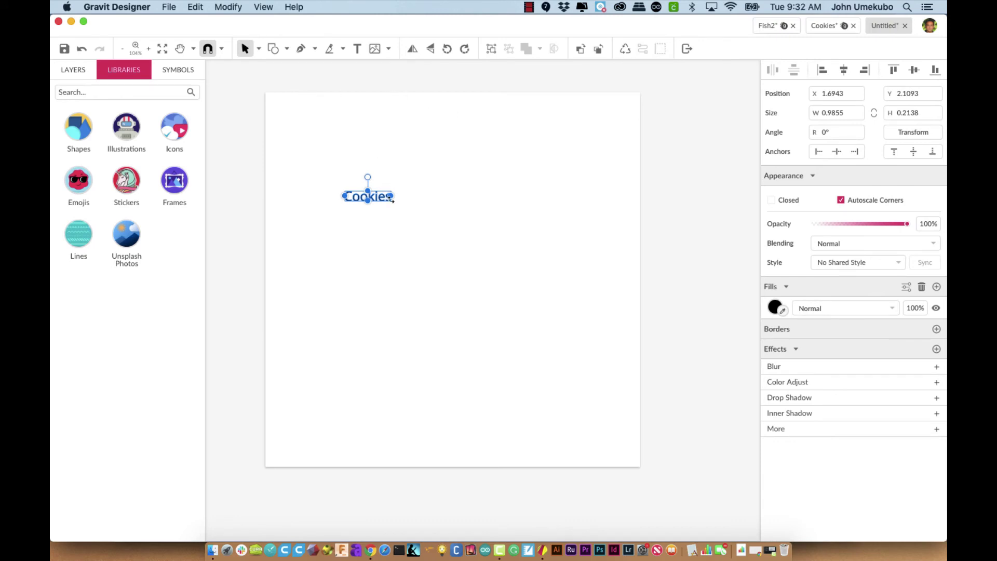
drag(389, 197, 526, 197)
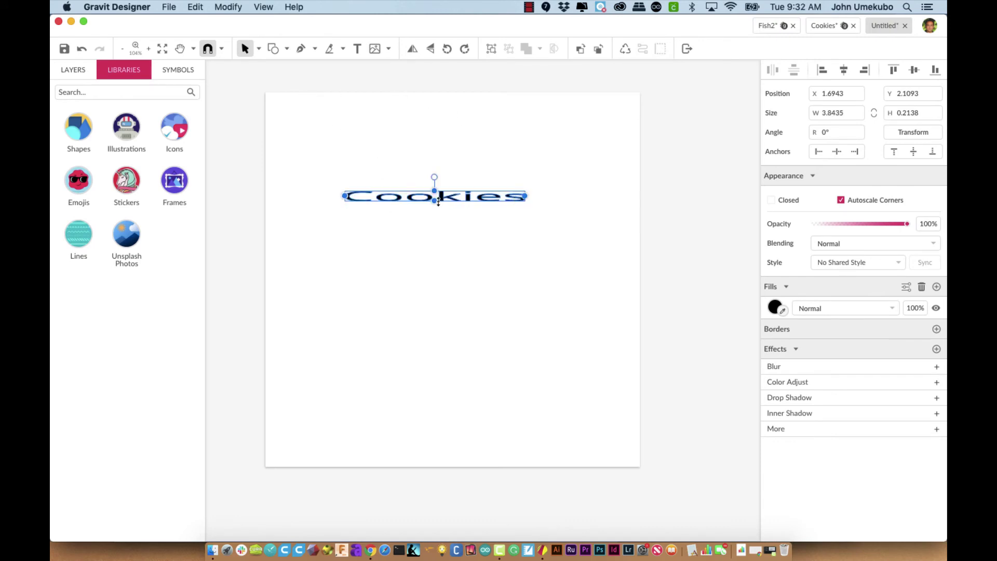
drag(434, 202, 382, 247)
drag(475, 265, 613, 275)
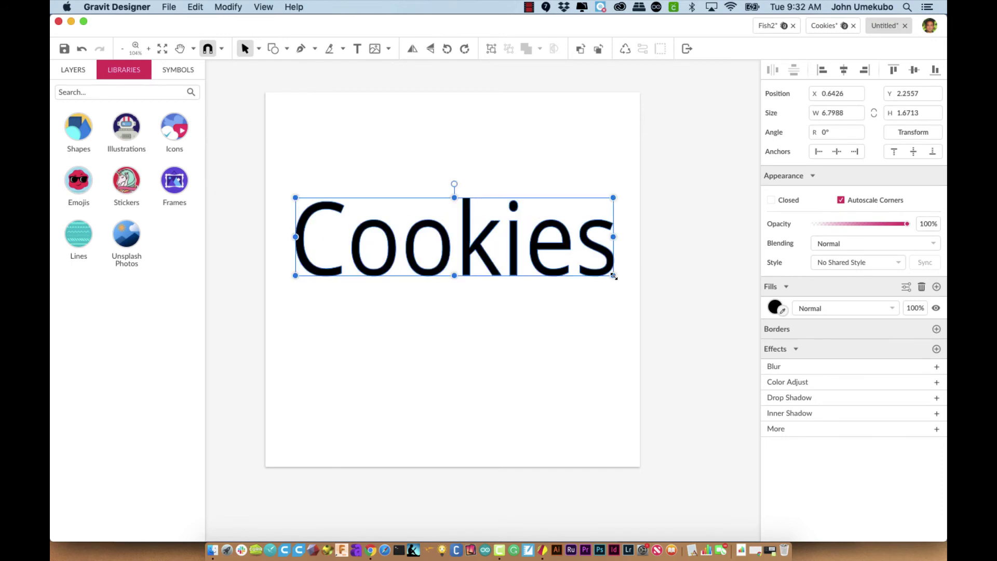
Step: Delete both 'o' letter shapes, leaving 'C kies' on the page
click(258, 49)
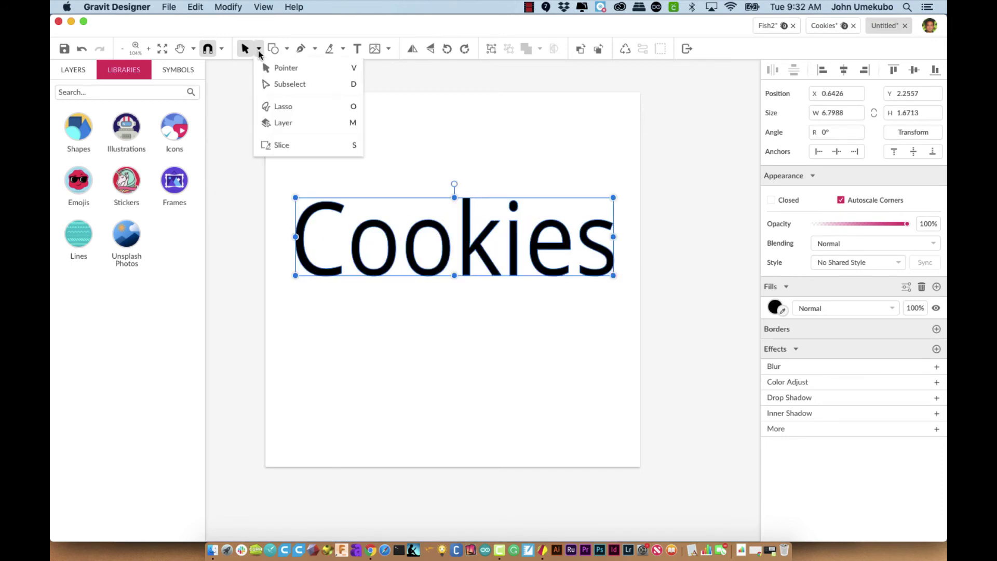
click(271, 87)
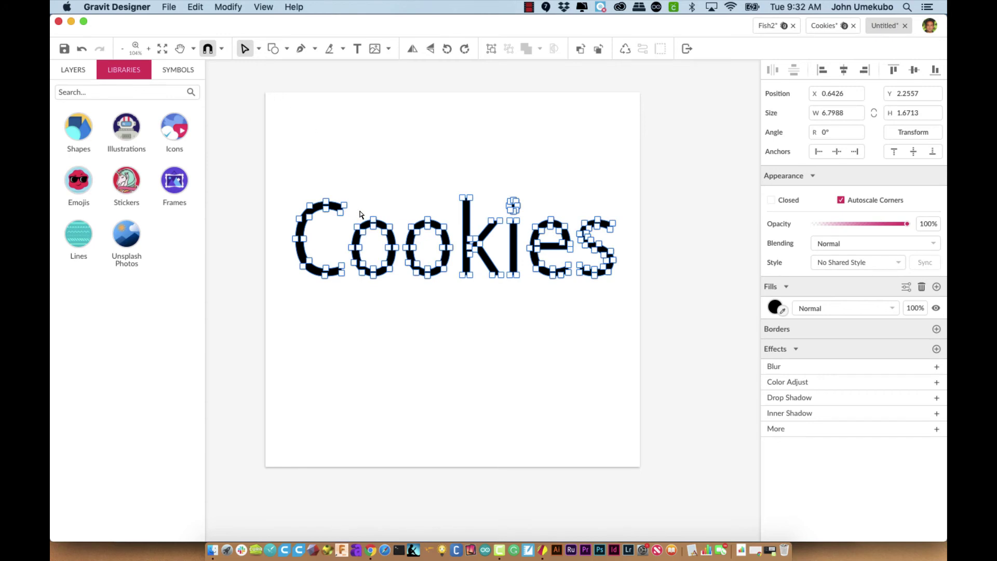
scroll(376, 200, up, 5)
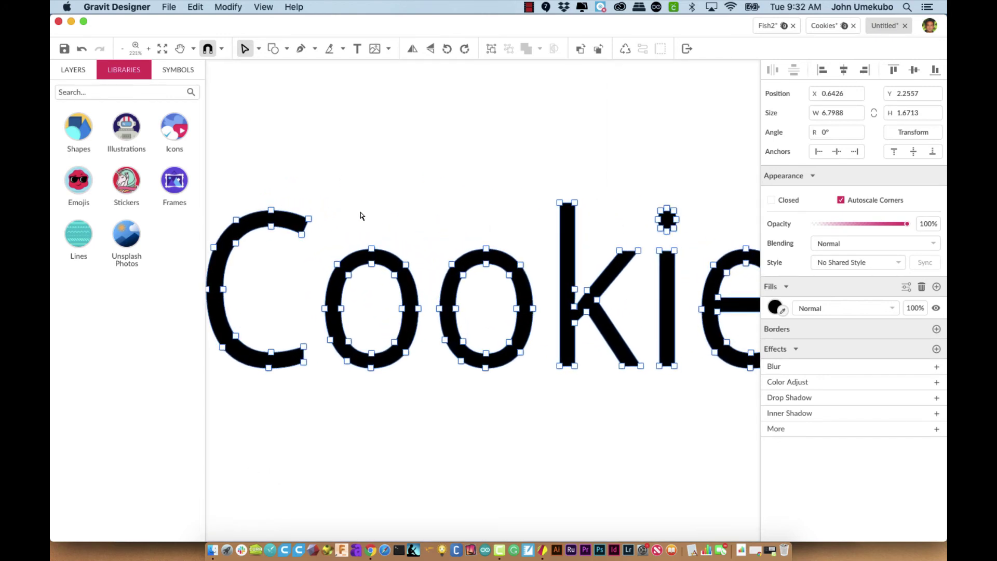
drag(319, 236, 547, 390)
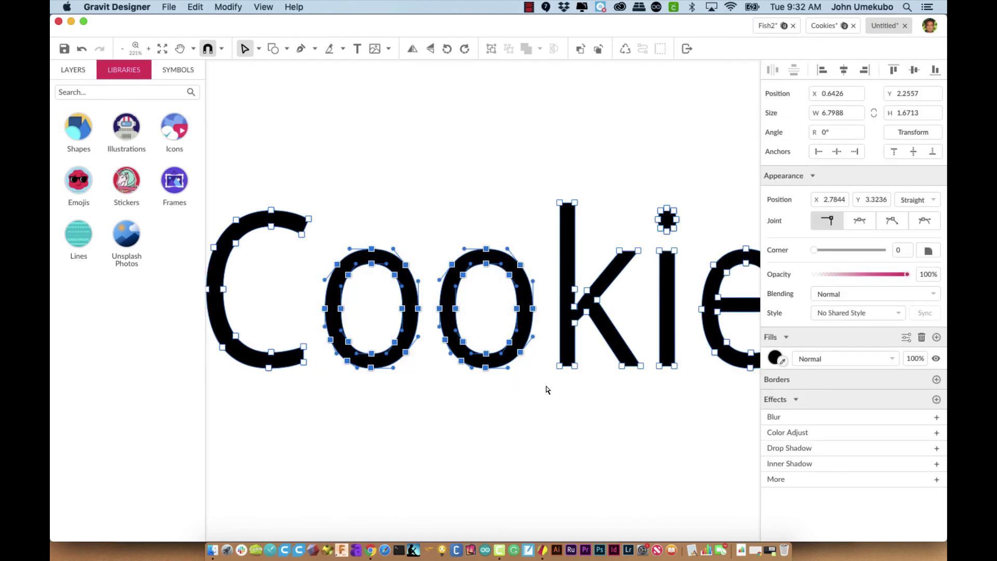
key(Delete)
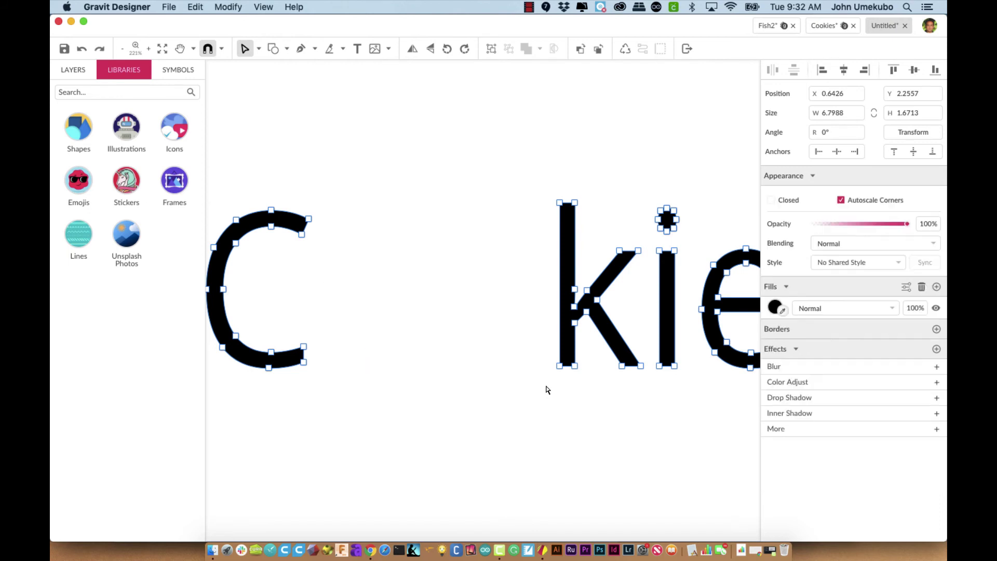
key(super+minus)
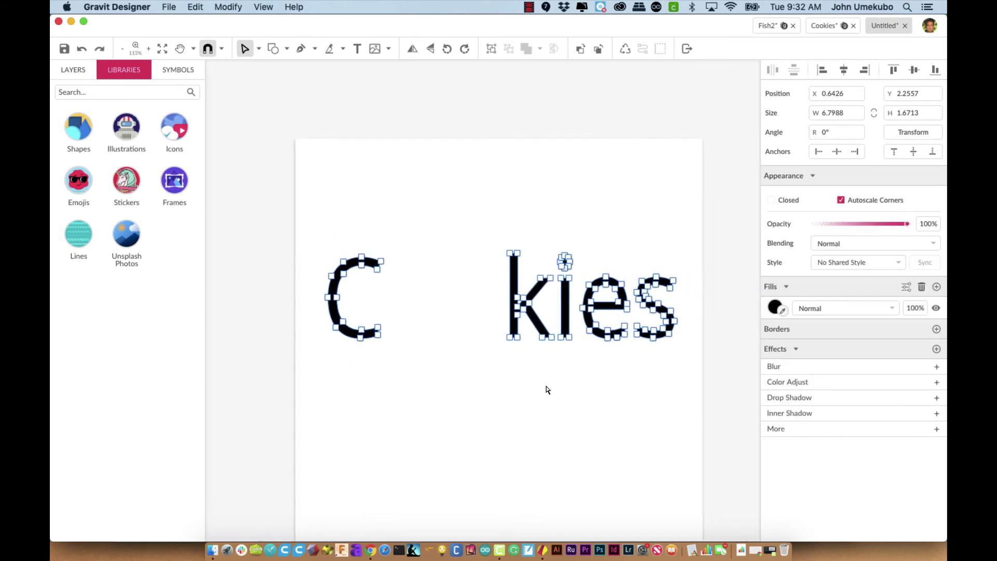
click(546, 390)
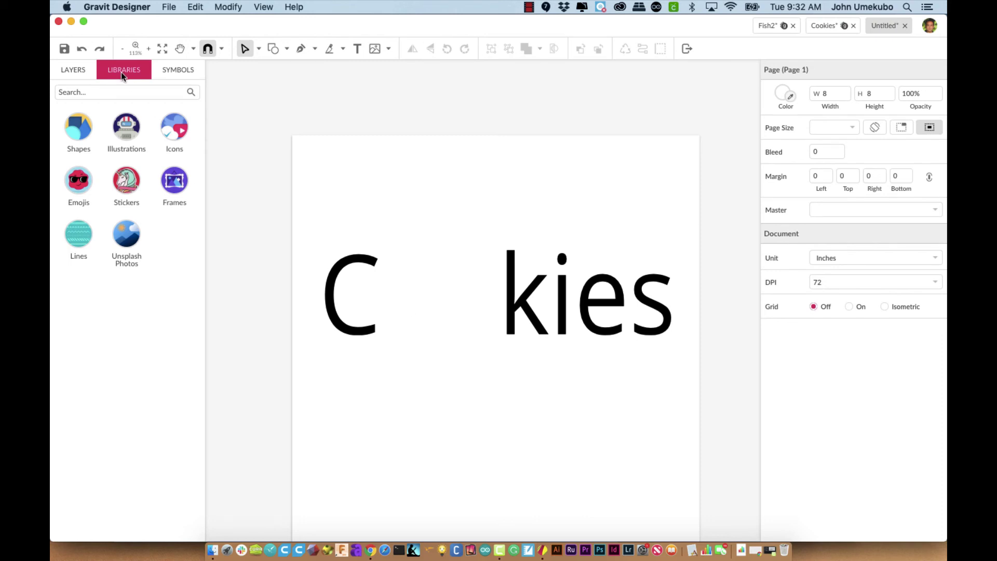
Step: Search the libraries for 'cookie' and place the bitten-cookie icon below the C
click(119, 94)
text(cookie)
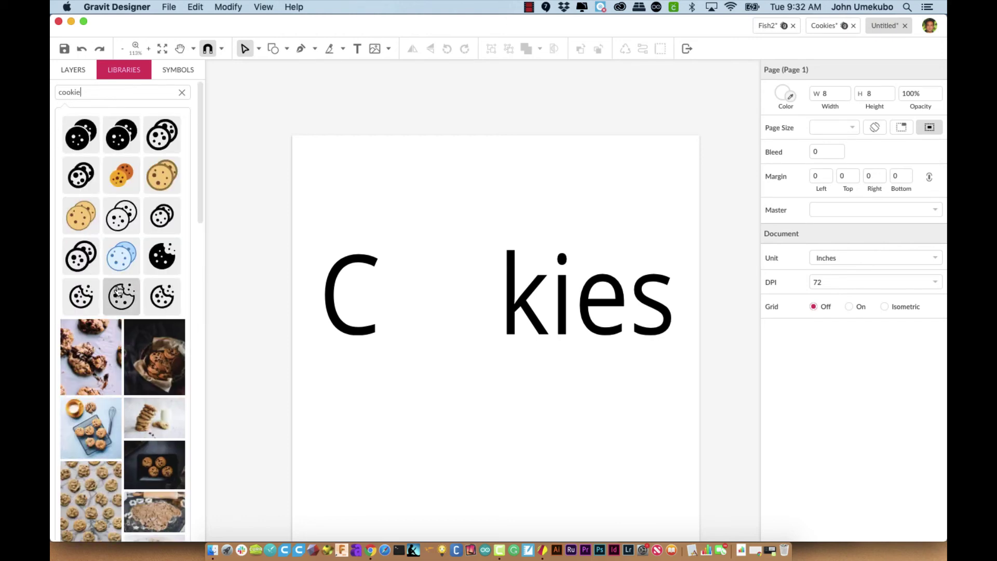
drag(161, 295, 439, 371)
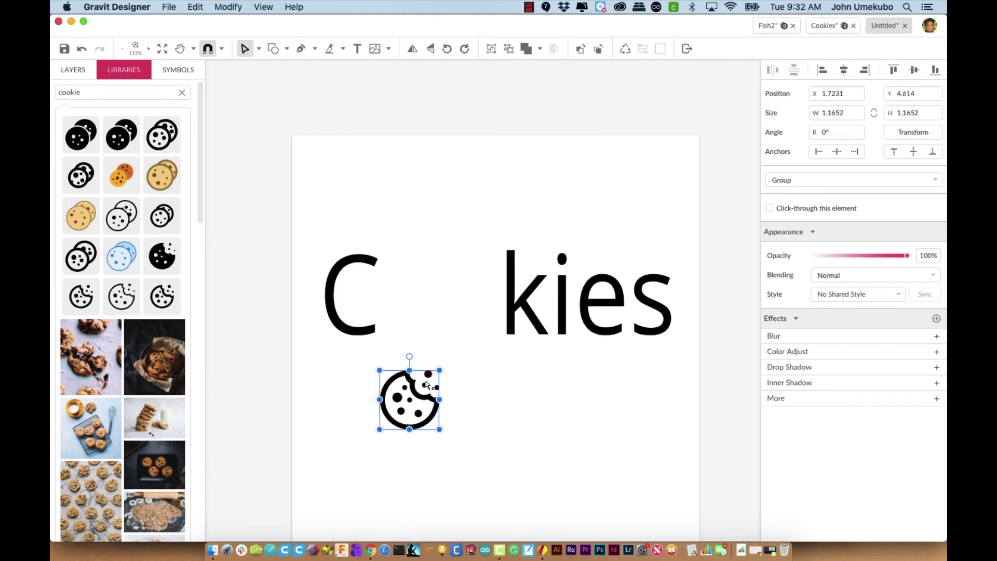
Step: Position cookie icons in the gap after C and the gap before k
click(419, 327)
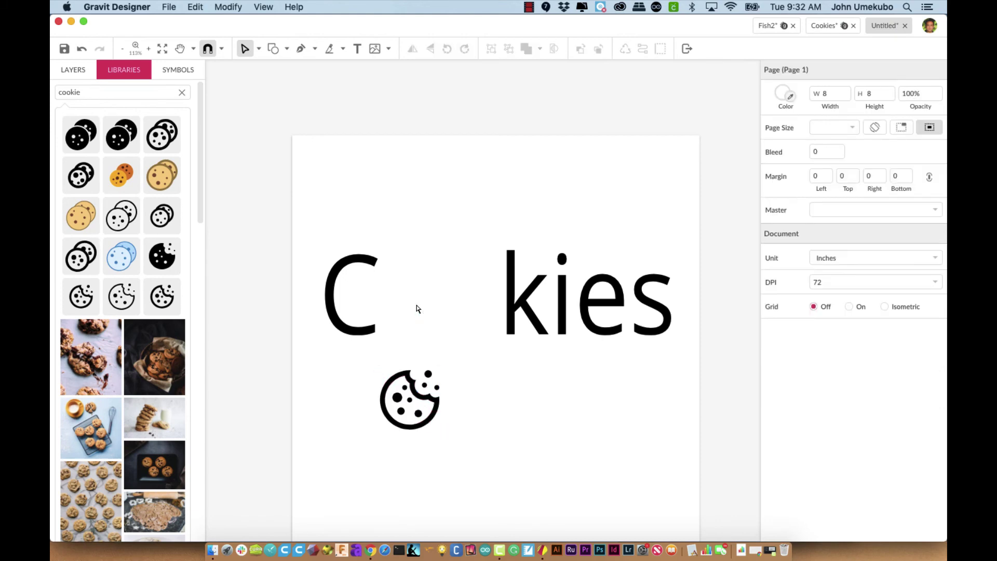
click(259, 49)
click(285, 68)
drag(353, 350, 478, 435)
drag(421, 400, 429, 318)
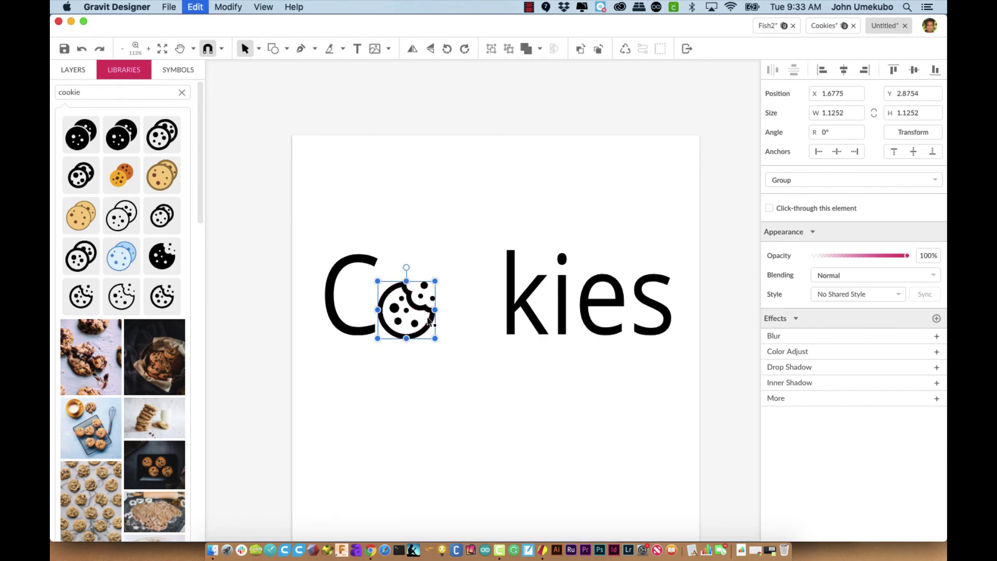
drag(430, 322, 490, 319)
click(531, 386)
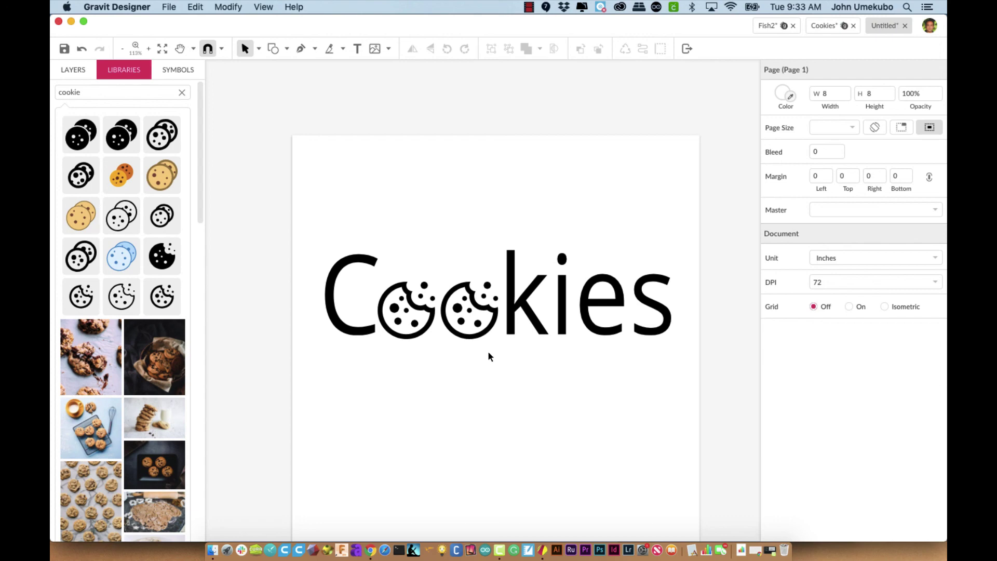
Step: Switch to the finished Cookies document and clear the 'cookie' library search
click(820, 26)
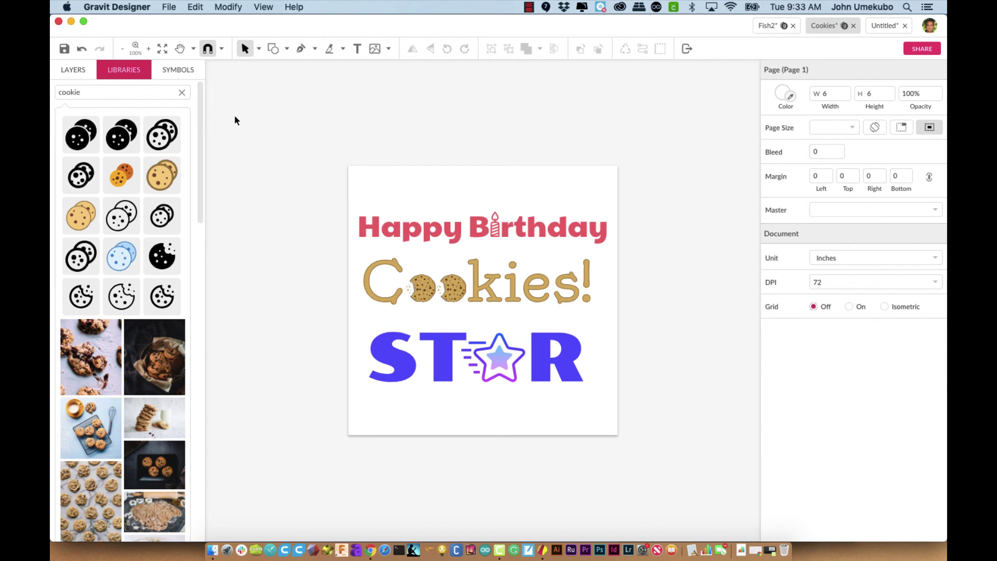
click(182, 92)
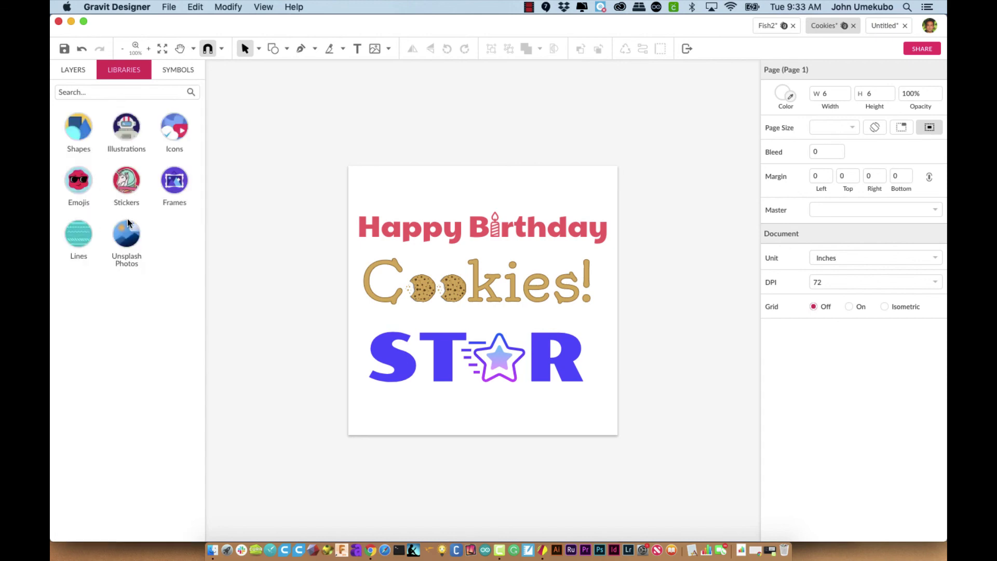